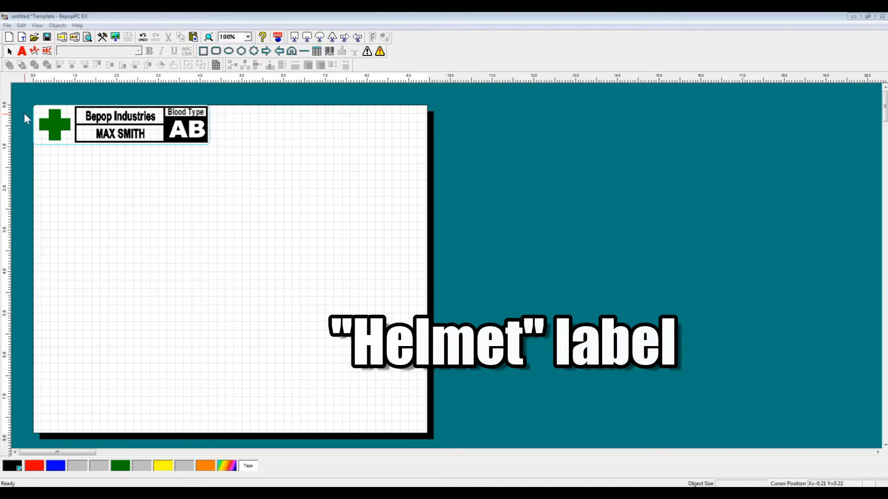
Step: Examine the helmet label's company name, worker name and blood type texts, and the matching worker list in Excel
{"action": "left_click_drag", "start_coordinate": [31, 92], "coordinate": [220, 143]}
{"action": "left_click", "coordinate": [124, 156]}
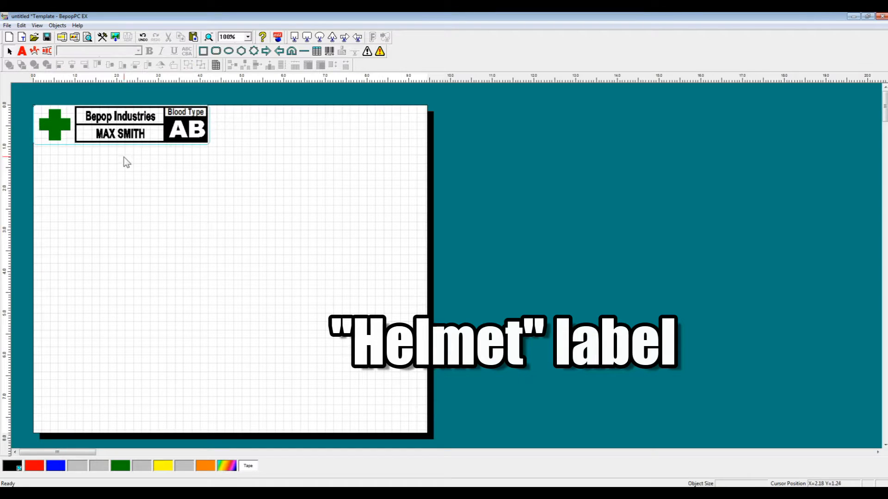
{"action": "left_click", "coordinate": [106, 135]}
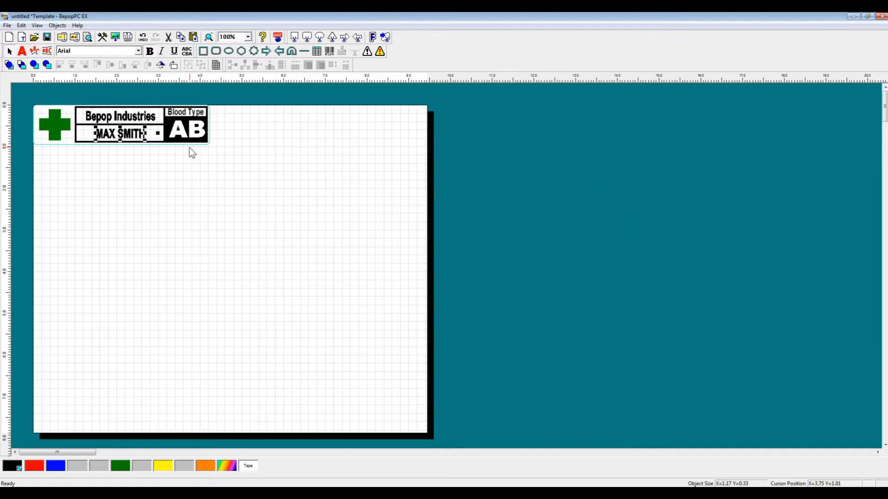
{"action": "left_click", "coordinate": [131, 122]}
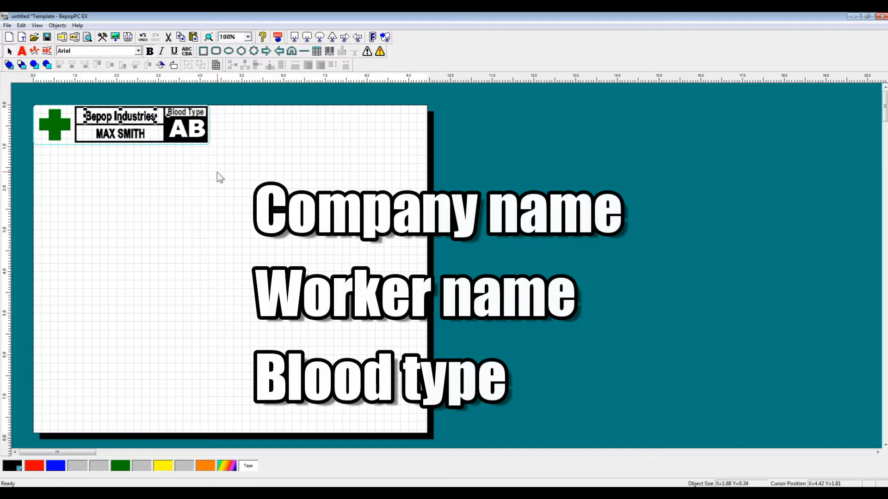
{"action": "left_click", "coordinate": [138, 135]}
{"action": "left_click", "coordinate": [188, 137]}
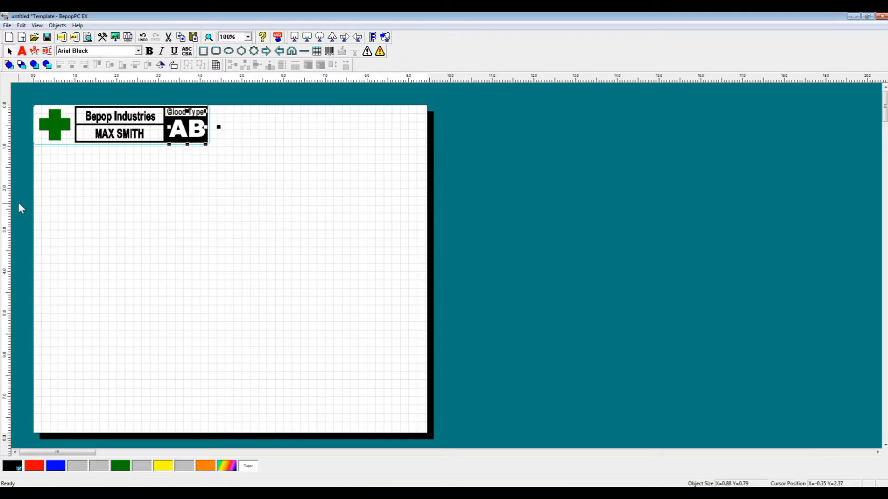
{"action": "left_click", "coordinate": [160, 170]}
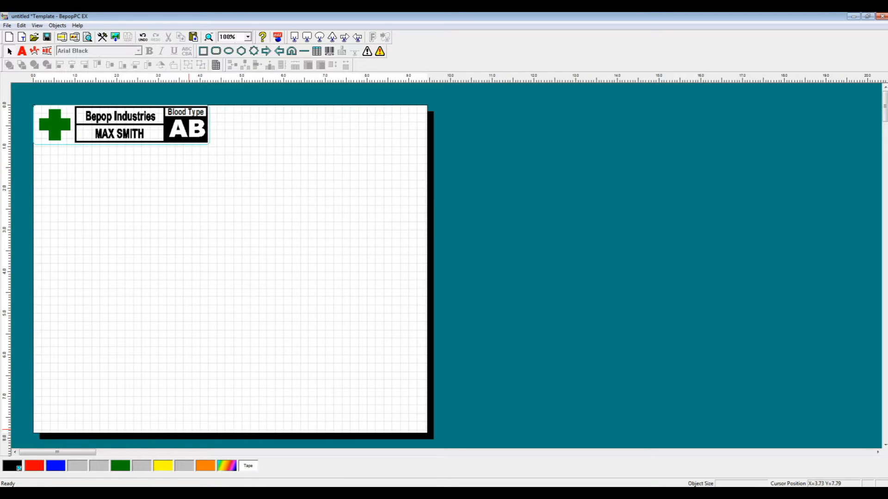
{"action": "left_click", "coordinate": [257, 490]}
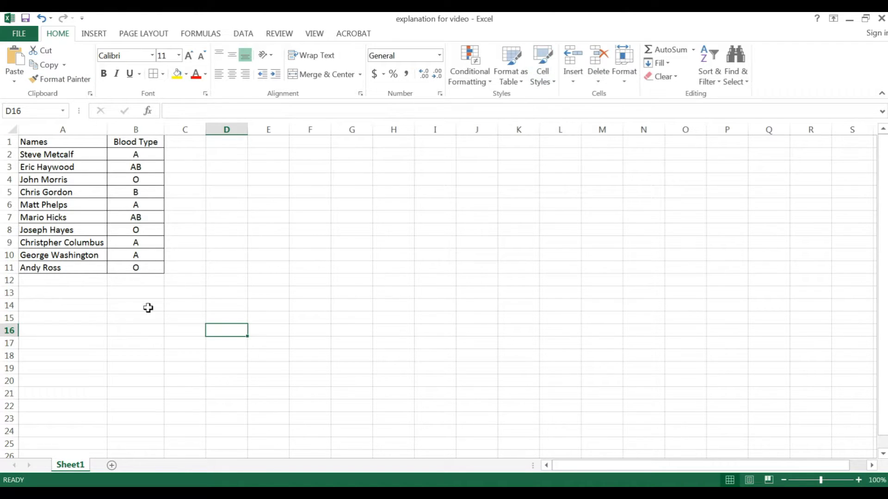
{"action": "left_click", "coordinate": [849, 24]}
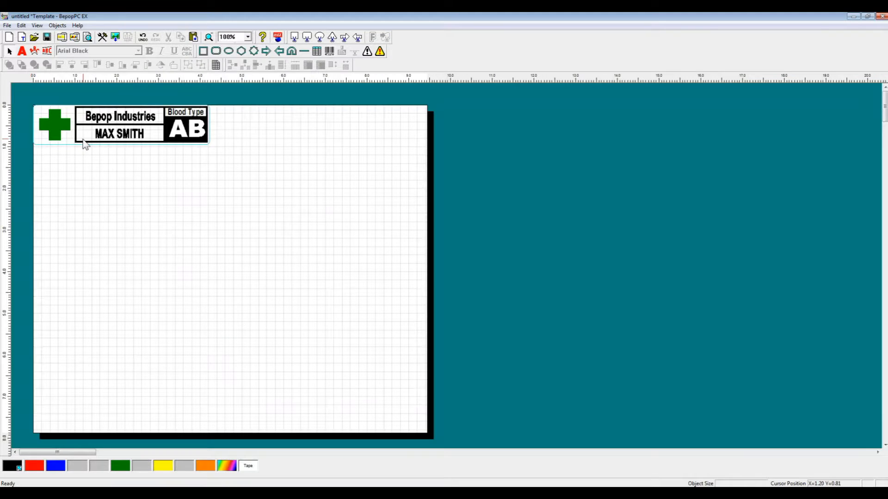
Step: Switch to Excel, save the worker list as CSV (Comma delimited) in My Documents, and close the workbook without saving further changes
{"action": "left_click", "coordinate": [259, 494]}
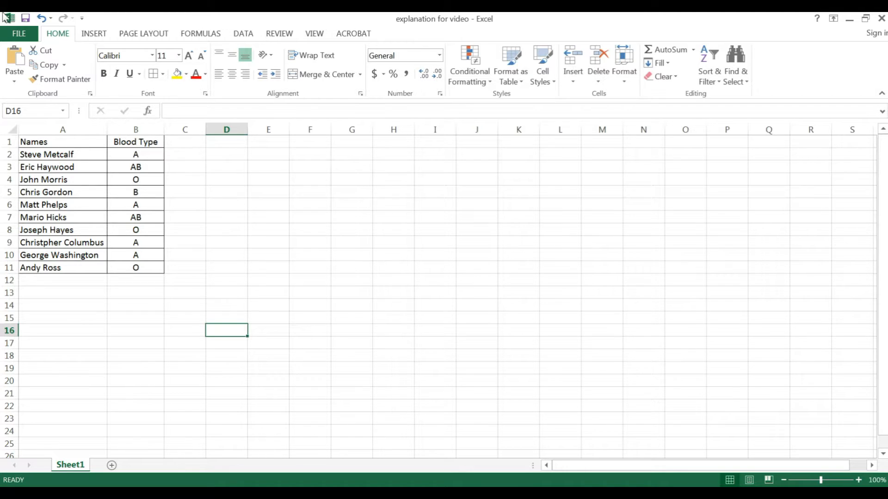
{"action": "left_click", "coordinate": [18, 35]}
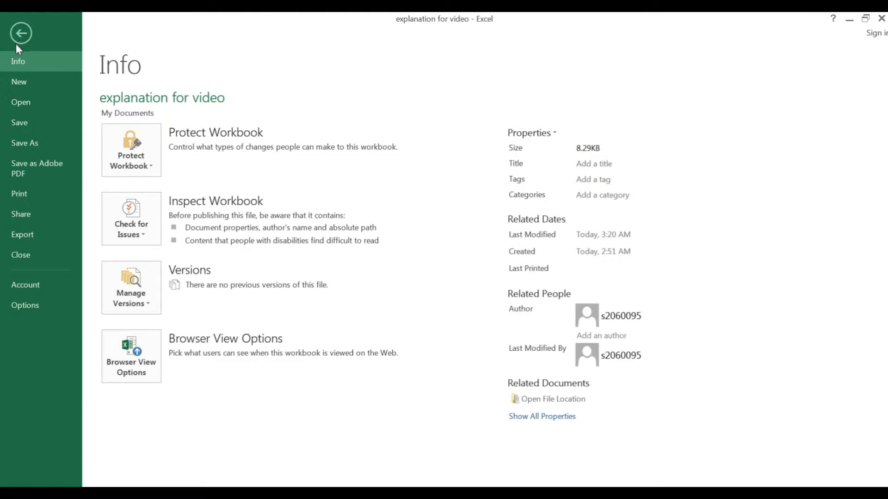
{"action": "left_click", "coordinate": [27, 145]}
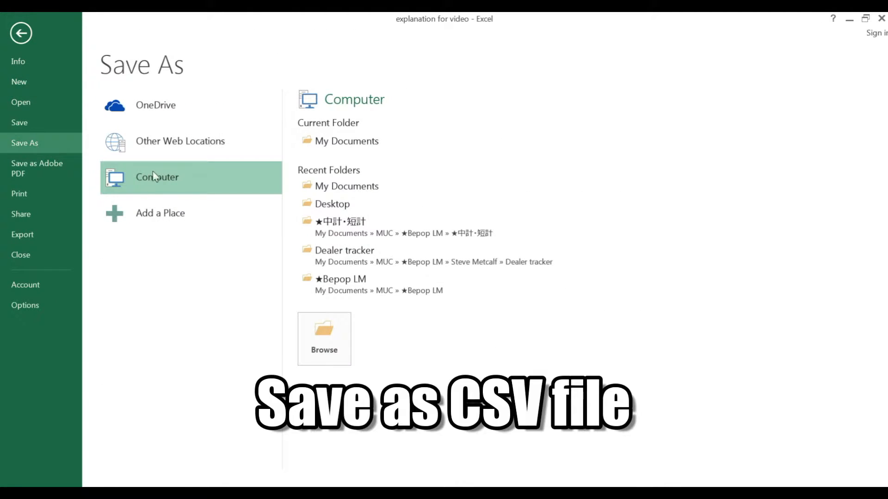
{"action": "left_click", "coordinate": [367, 146]}
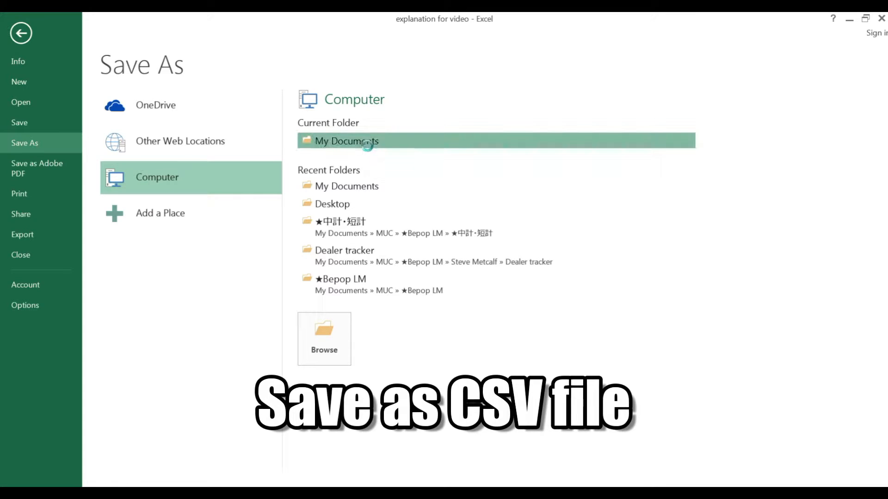
{"action": "left_click", "coordinate": [174, 393]}
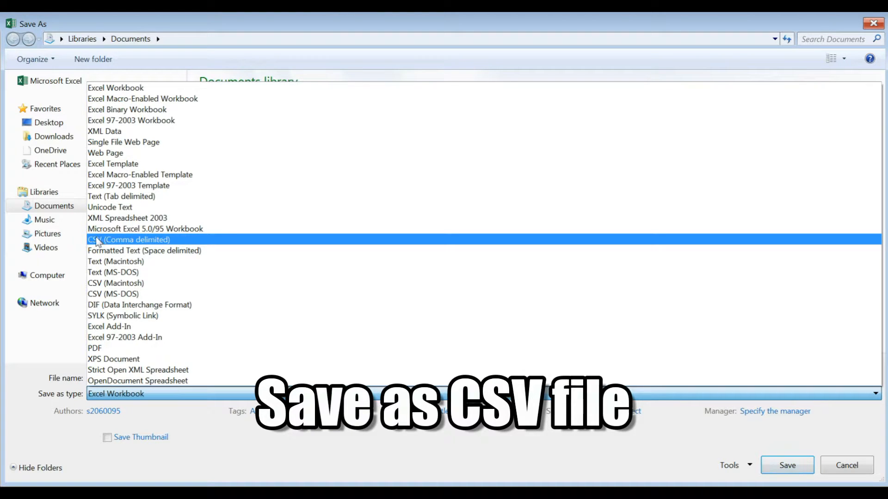
{"action": "left_click", "coordinate": [188, 241]}
{"action": "left_click", "coordinate": [791, 471]}
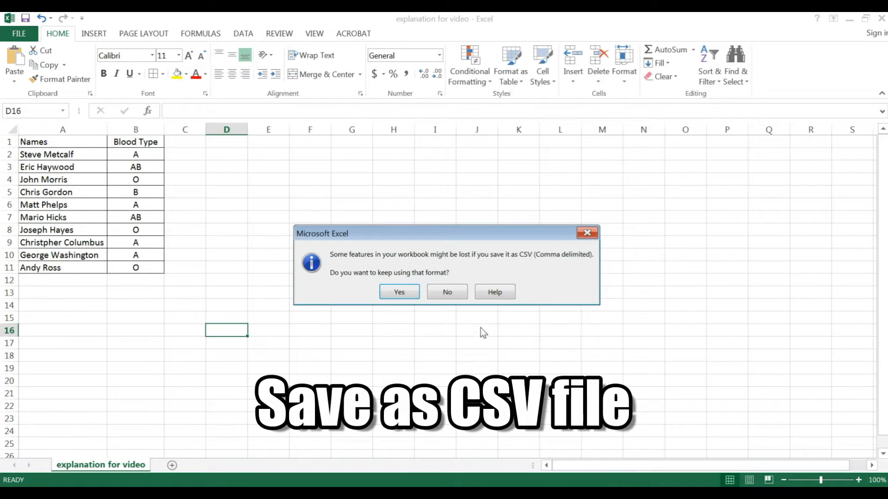
{"action": "left_click", "coordinate": [399, 293]}
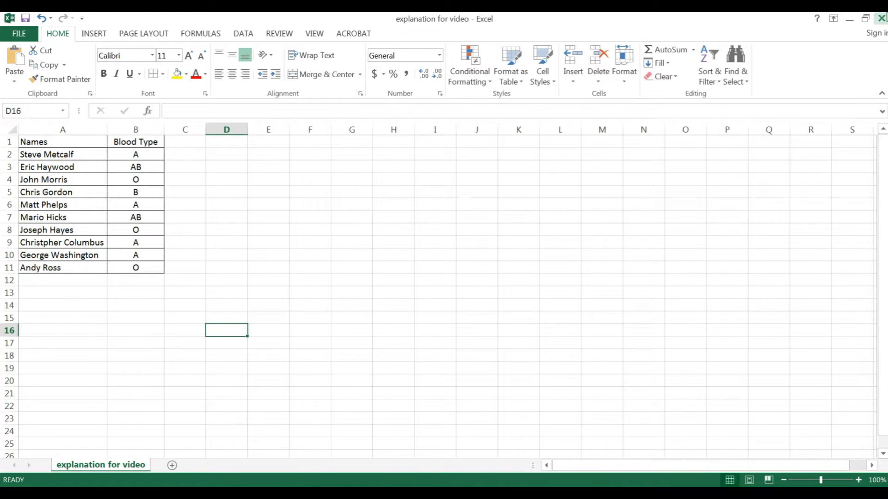
{"action": "left_click", "coordinate": [879, 20]}
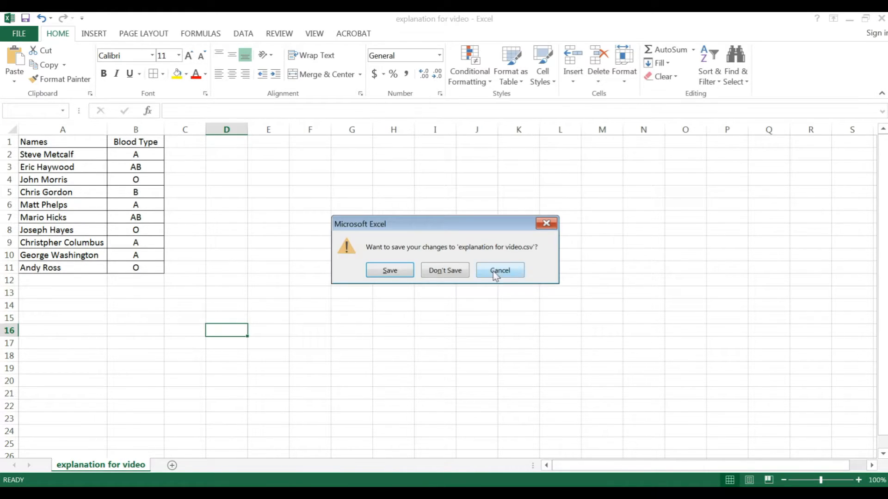
{"action": "left_click", "coordinate": [454, 272]}
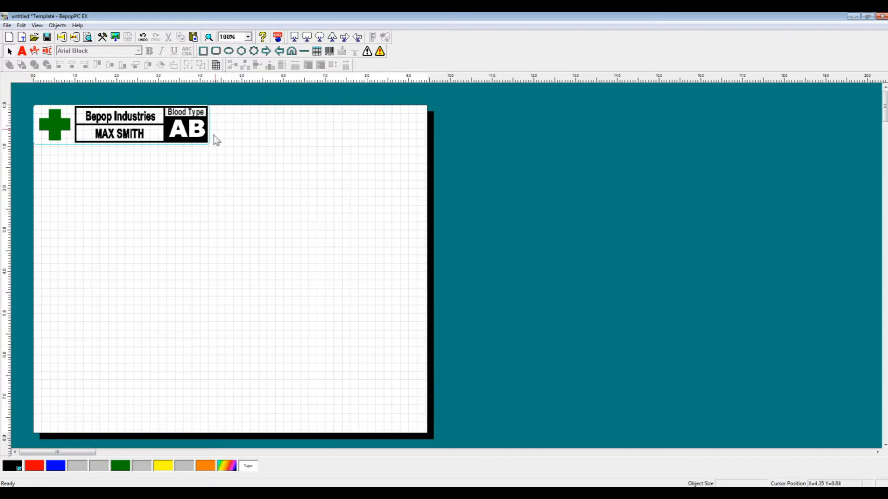
Step: Connect the label layout to the CSV database file "explanation for video" from the Documents library
{"action": "left_click", "coordinate": [7, 26]}
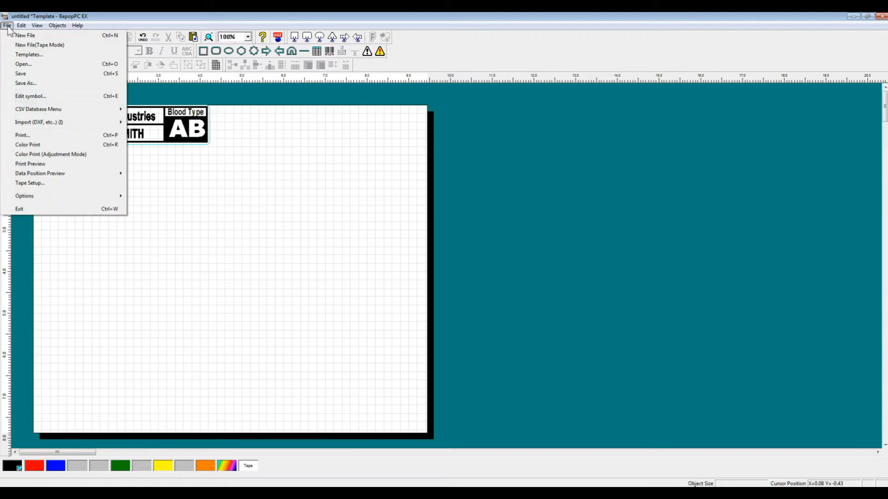
{"action": "mouse_move", "coordinate": [26, 110]}
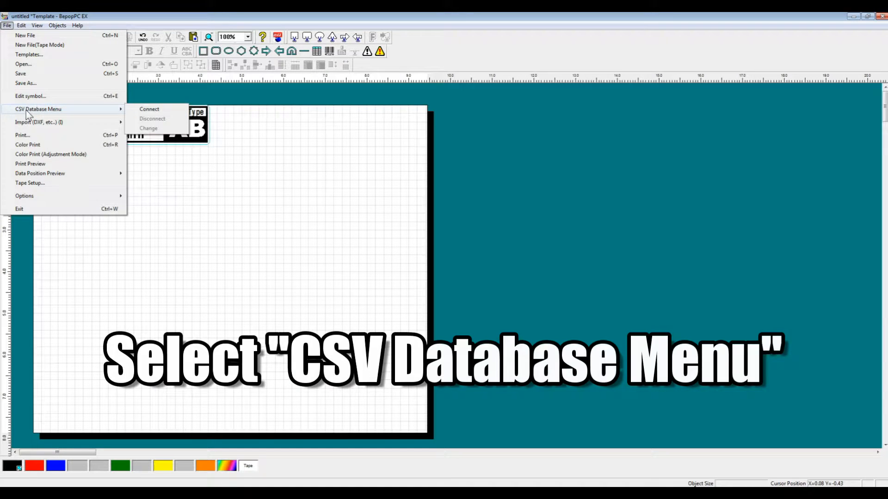
{"action": "left_click", "coordinate": [149, 110]}
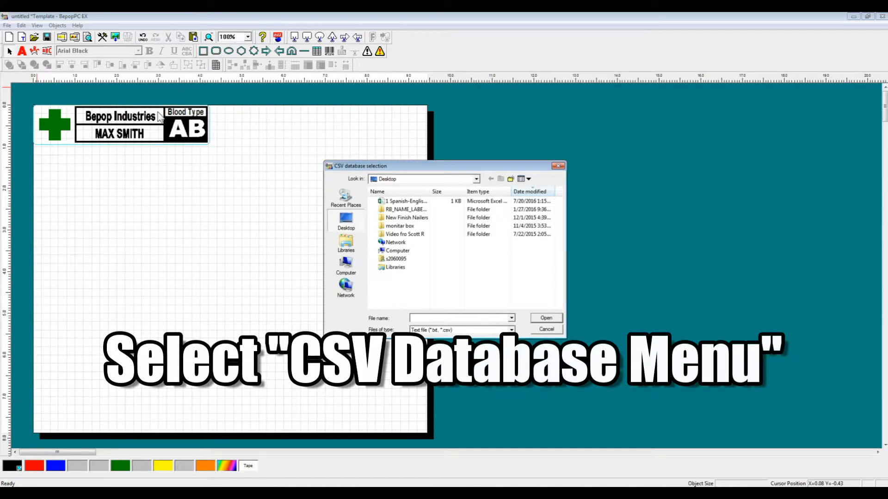
{"action": "left_click", "coordinate": [441, 179]}
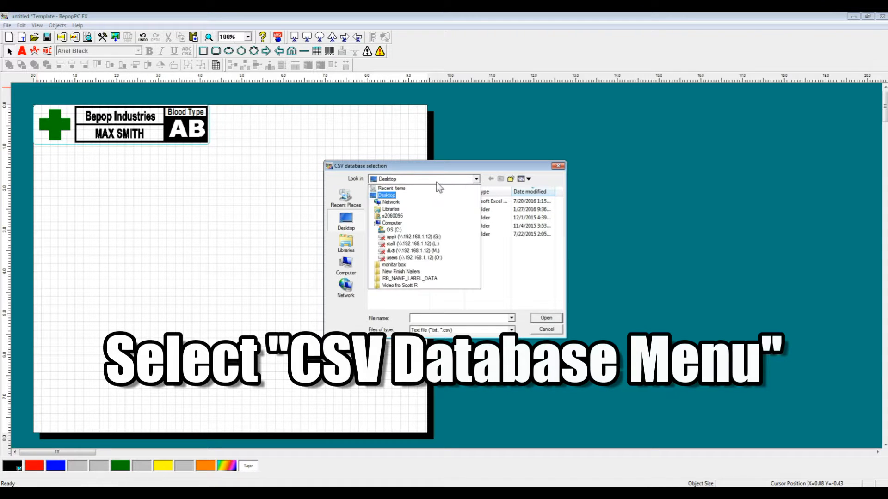
{"action": "left_click", "coordinate": [439, 185]}
{"action": "left_click", "coordinate": [346, 242]}
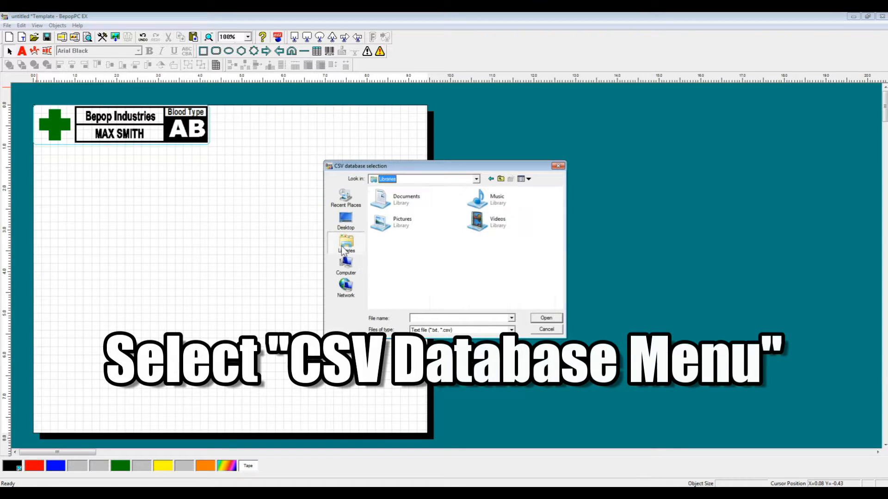
{"action": "left_click", "coordinate": [396, 206]}
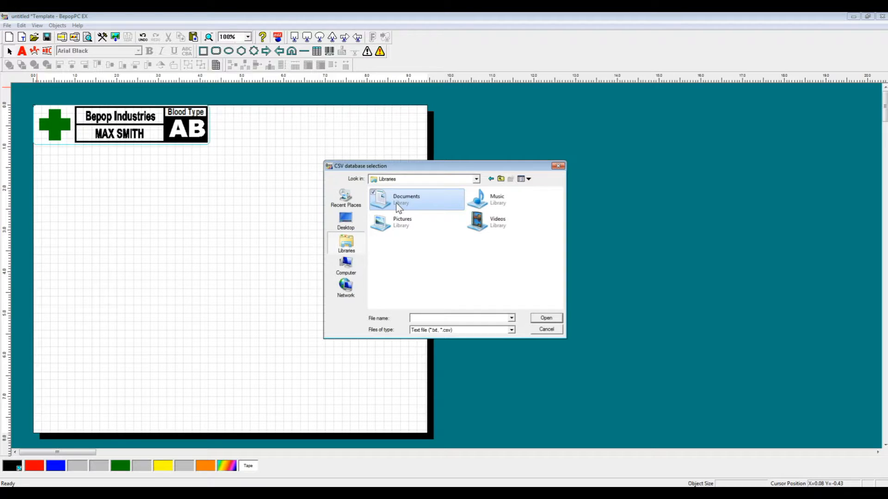
{"action": "double_click", "coordinate": [396, 204]}
{"action": "left_click", "coordinate": [433, 294]}
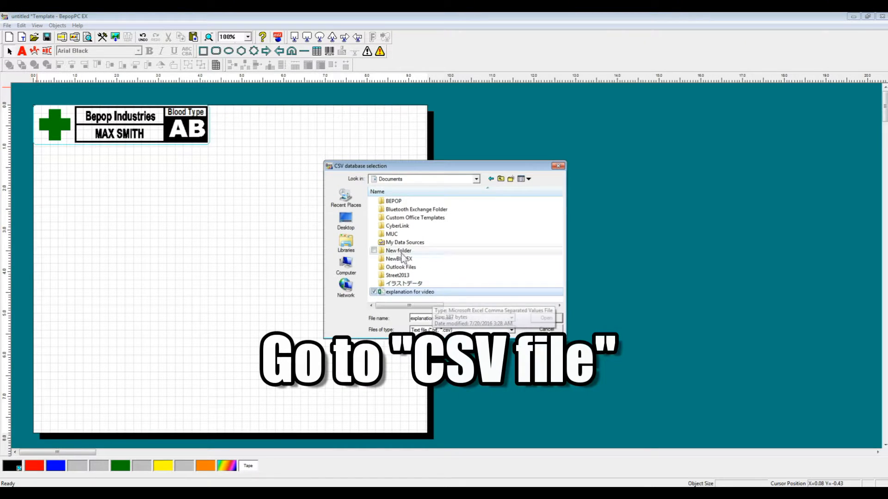
{"action": "left_click", "coordinate": [546, 318]}
Step: Select the whole Row 1 record in the CSV database and add it to the layout as text
{"action": "left_click_drag", "start_coordinate": [680, 256], "coordinate": [411, 125]}
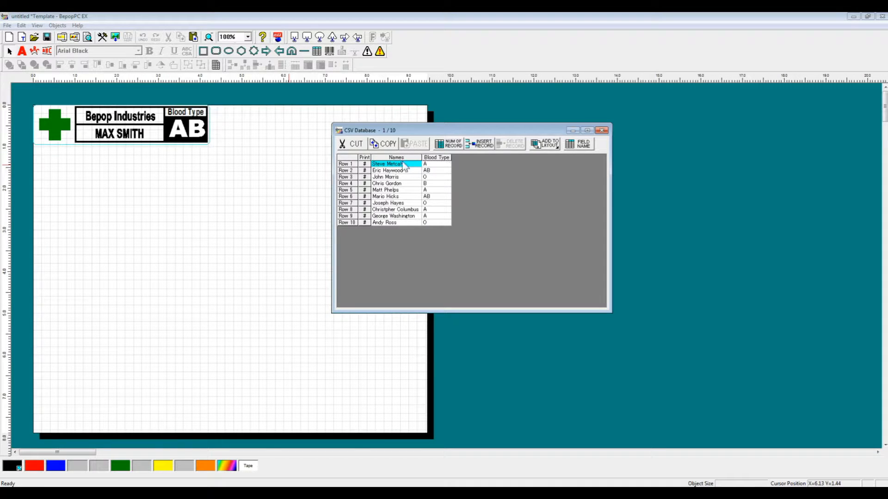
{"action": "left_click", "coordinate": [347, 163]}
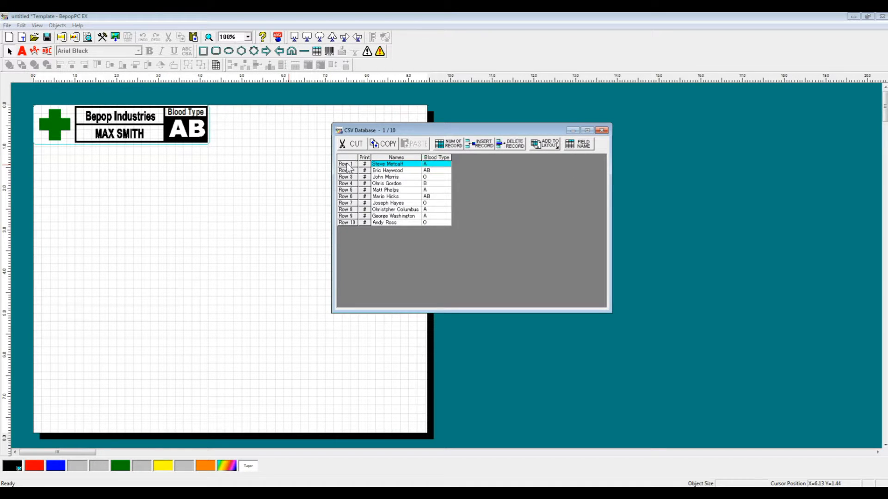
{"action": "left_click", "coordinate": [391, 166]}
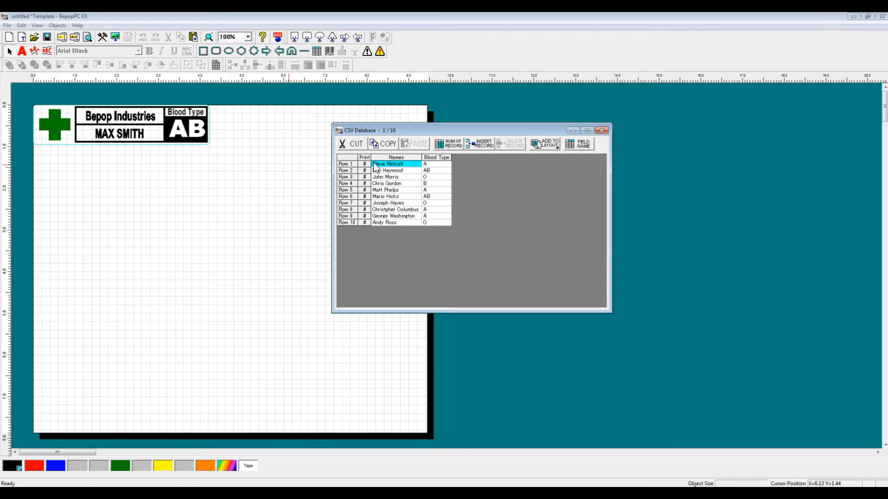
{"action": "left_click", "coordinate": [350, 164]}
{"action": "left_click", "coordinate": [546, 144]}
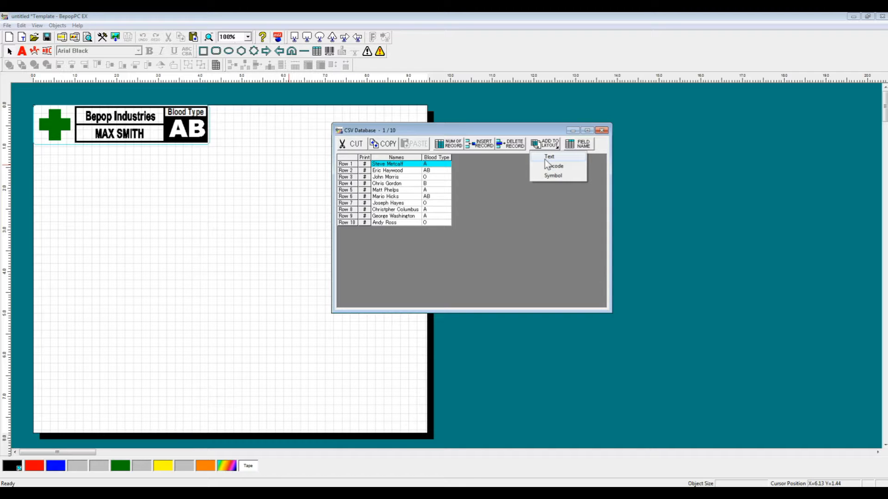
{"action": "left_click", "coordinate": [547, 157]}
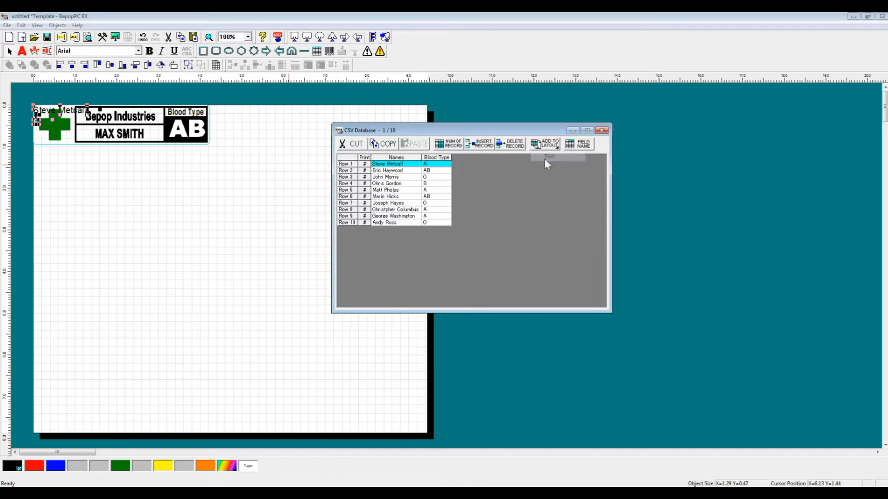
Step: Move the inserted name and blood type texts to the blank area below the label and minimize the CSV database window
{"action": "left_click_drag", "start_coordinate": [62, 115], "coordinate": [110, 160]}
{"action": "left_click", "coordinate": [178, 175]}
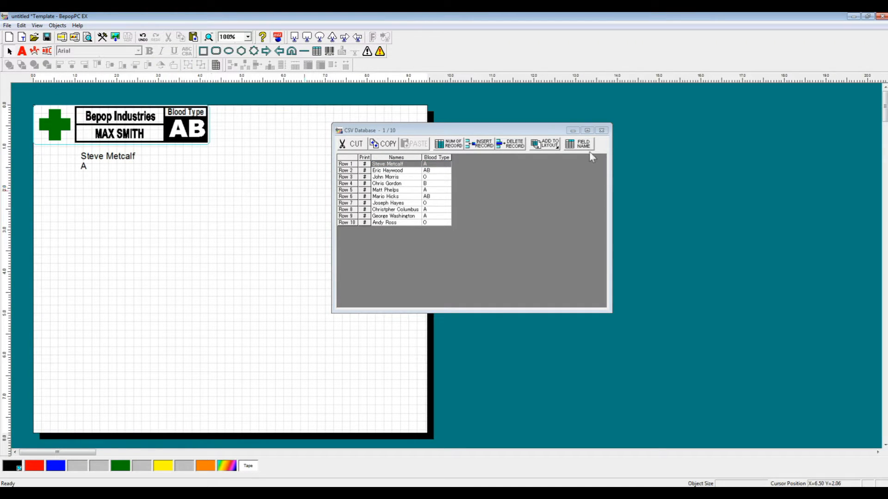
{"action": "left_click", "coordinate": [573, 130]}
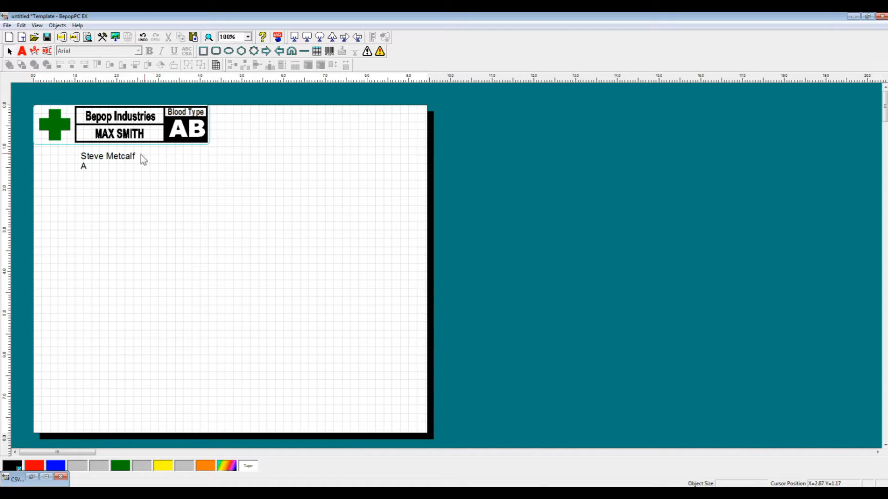
Step: Delete the label's original worker name and the "AB" blood type text
{"action": "left_click", "coordinate": [122, 163]}
{"action": "left_click", "coordinate": [137, 138]}
{"action": "key", "text": "Delete"}
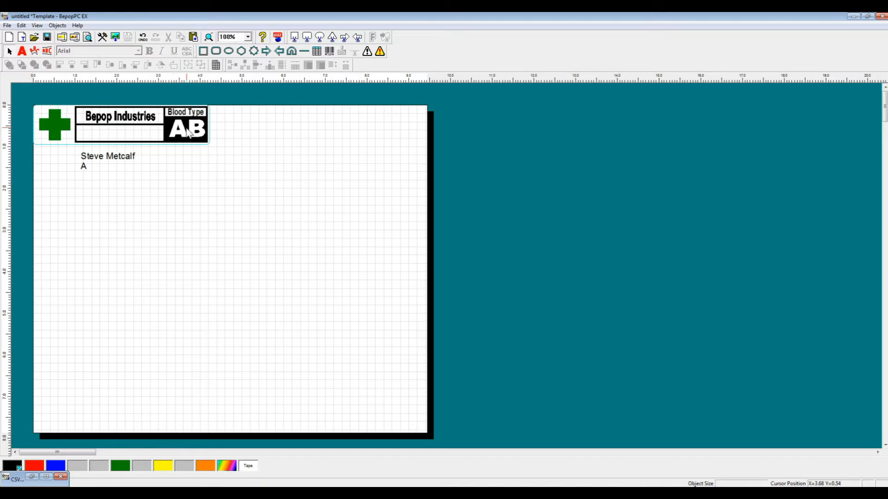
{"action": "left_click", "coordinate": [185, 125]}
{"action": "key", "text": "Delete"}
Step: Place the database-linked worker name in the empty box under "Bepop Industries" and enlarge it to about 1.75 by 0.32
{"action": "left_click_drag", "start_coordinate": [119, 156], "coordinate": [127, 136]}
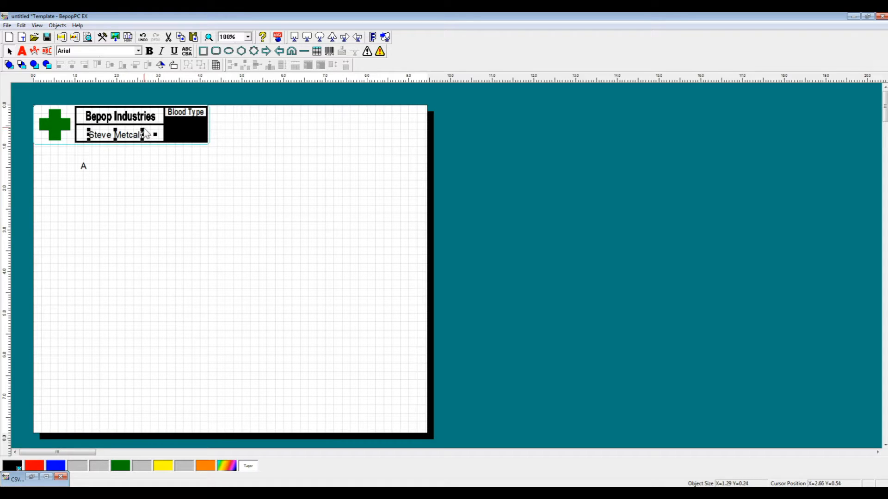
{"action": "mouse_move", "coordinate": [148, 128]}
{"action": "left_mouse_down"}
{"action": "mouse_move", "coordinate": [162, 126]}
{"action": "mouse_move", "coordinate": [141, 135]}
{"action": "left_mouse_up"}
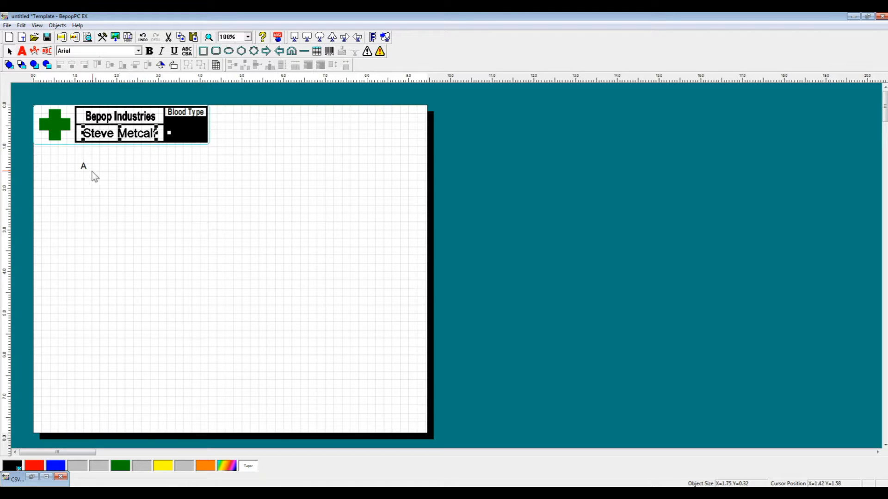
Step: Place the linked blood type in the black box, enlarged to about 0.44 by 0.73, in the Tape color and bold
{"action": "left_click_drag", "start_coordinate": [85, 166], "coordinate": [191, 128]}
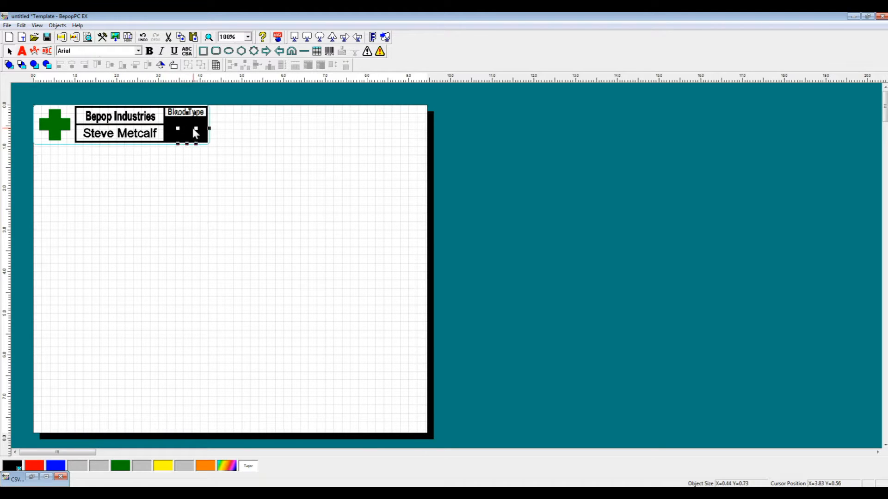
{"action": "left_click", "coordinate": [248, 466]}
{"action": "left_click", "coordinate": [150, 54]}
{"action": "left_click", "coordinate": [156, 191]}
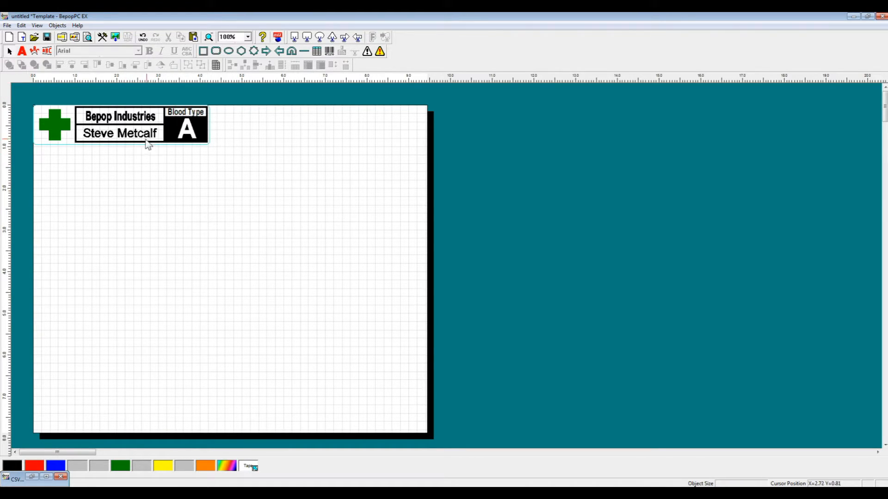
Step: Make the linked worker name bold and reopen the CSV Database as a smaller window beside the label
{"action": "left_click", "coordinate": [141, 135]}
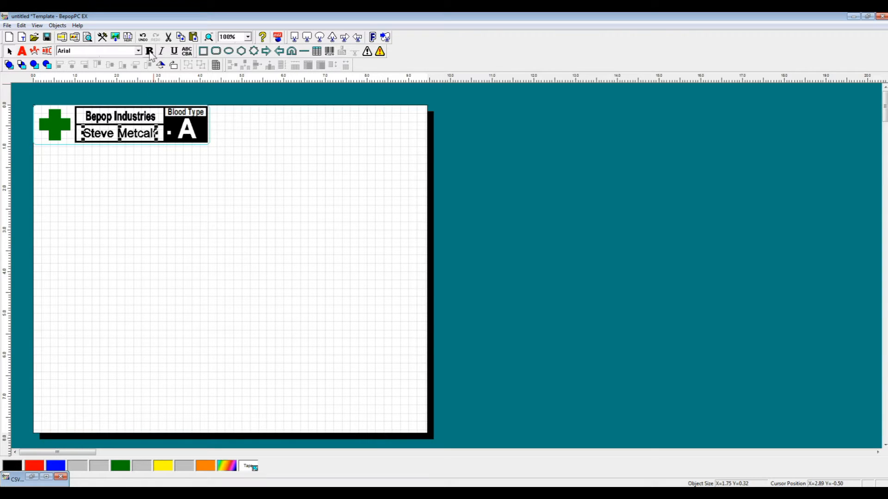
{"action": "left_click", "coordinate": [150, 51]}
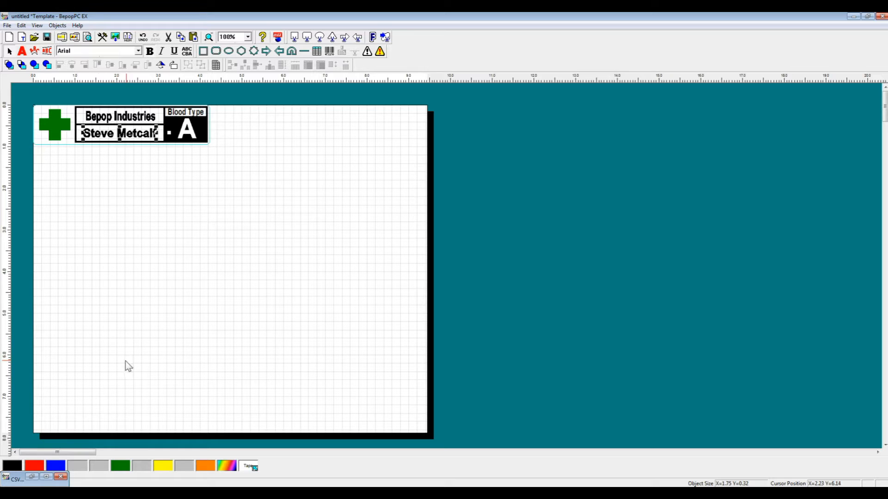
{"action": "left_click", "coordinate": [46, 476]}
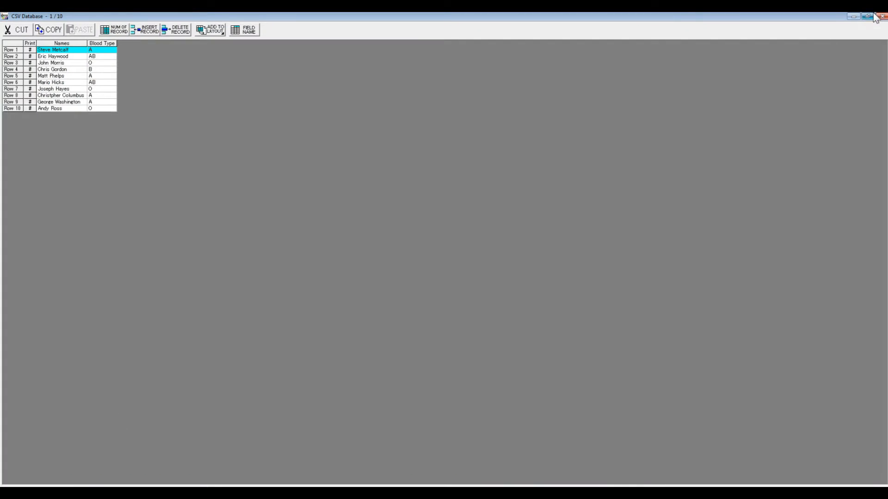
{"action": "left_click", "coordinate": [867, 16]}
{"action": "left_click_drag", "start_coordinate": [452, 130], "coordinate": [394, 108]}
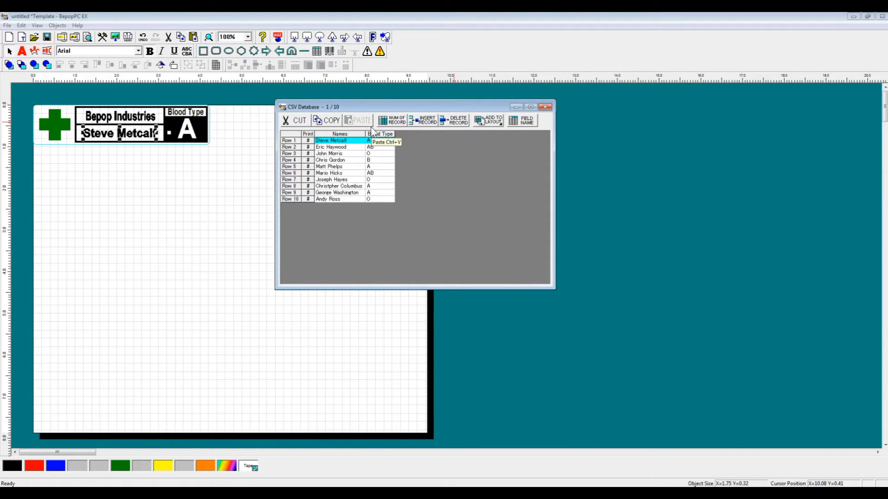
Step: Step through the CSV records to check how each name and blood type fits the label, and minimize the database window
{"action": "key", "text": "Down"}
{"action": "key", "text": "Down"}
{"action": "key", "text": "Down"}
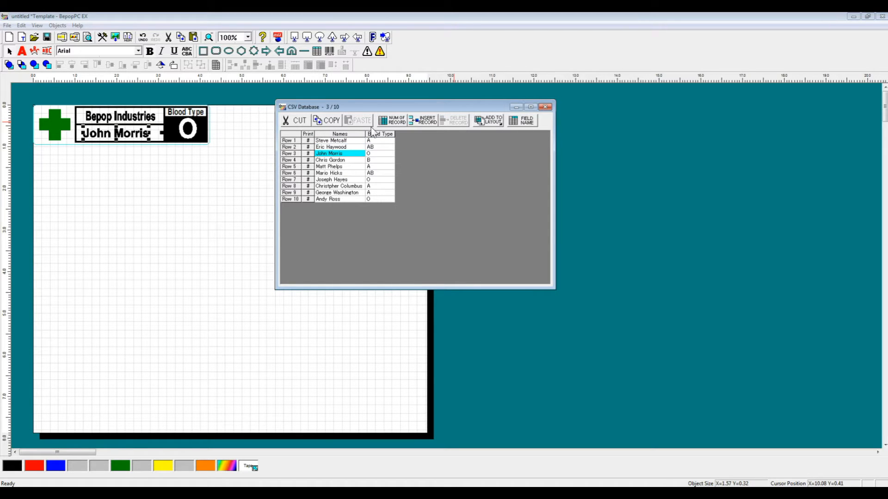
{"action": "key", "text": "Down"}
{"action": "key", "text": "Down"}
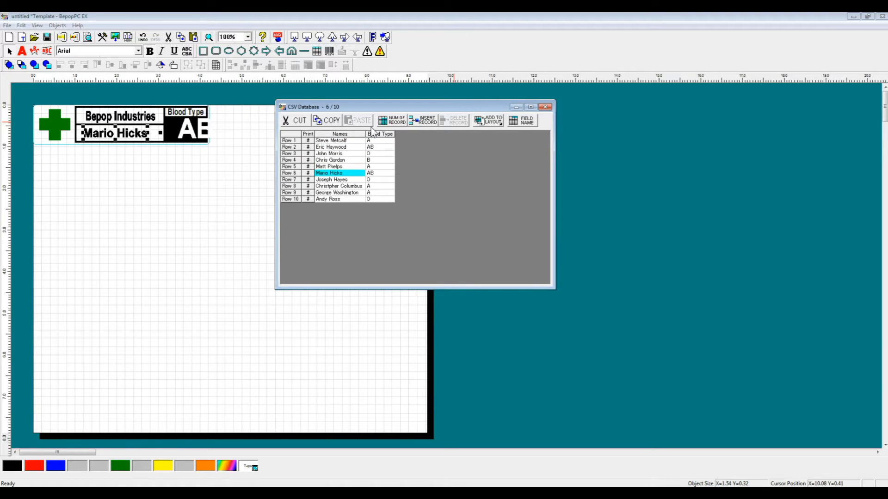
{"action": "key", "text": "Down"}
{"action": "key", "text": "Down"}
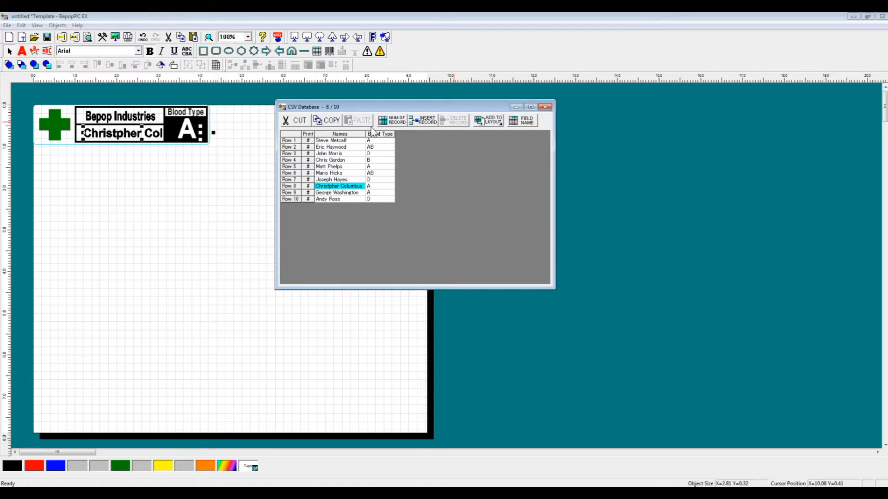
{"action": "key", "text": "Down"}
{"action": "key", "text": "Down"}
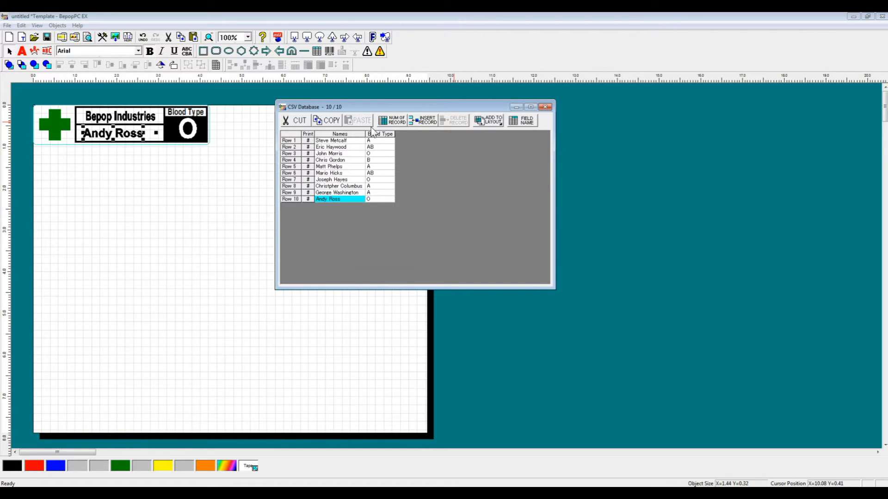
{"action": "key", "text": "Up"}
{"action": "key", "text": "Up"}
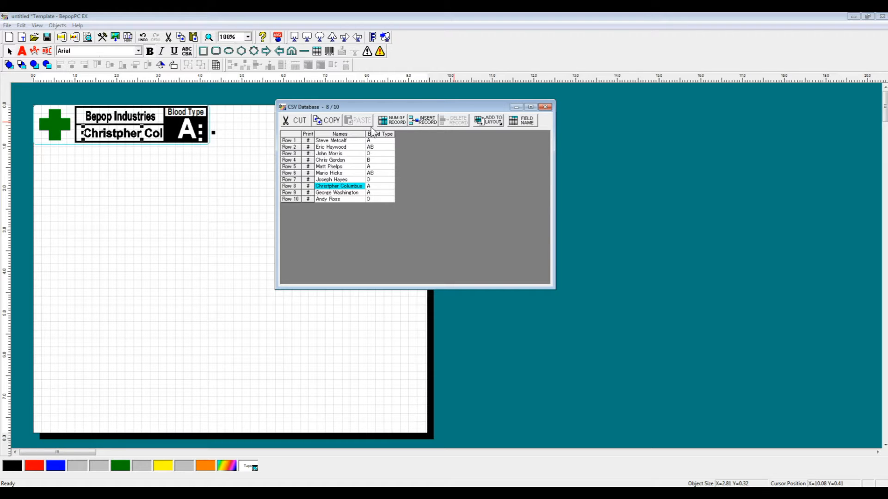
{"action": "key", "text": "Up"}
{"action": "key", "text": "Up"}
{"action": "key", "text": "Up"}
{"action": "key", "text": "Up"}
{"action": "key", "text": "Up"}
{"action": "key", "text": "Up"}
{"action": "key", "text": "Up"}
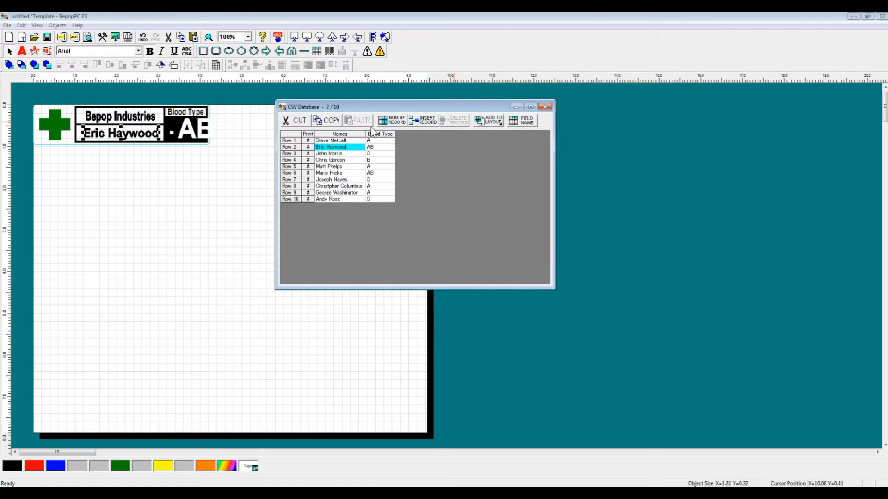
{"action": "left_click", "coordinate": [516, 107]}
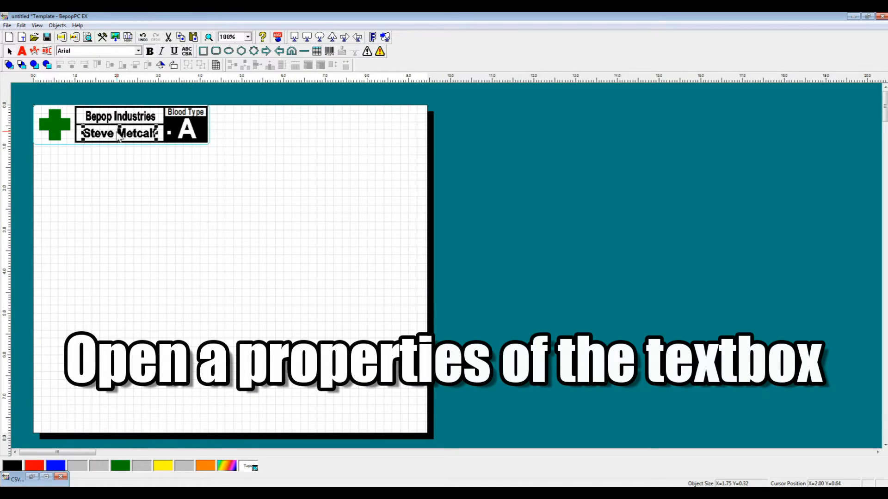
Step: Set the linked name text to Fixed shape size with Align Center, and widen its text box to span the white name box
{"action": "double_click", "coordinate": [119, 135]}
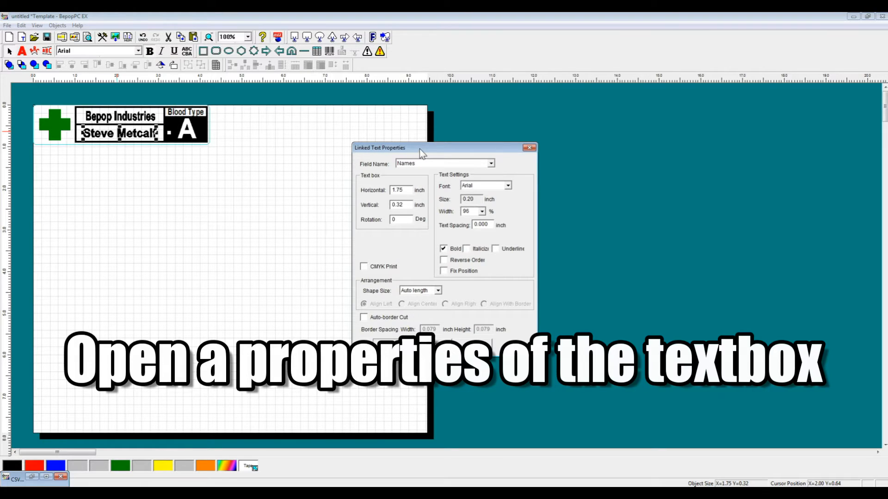
{"action": "left_click_drag", "start_coordinate": [420, 149], "coordinate": [331, 118]}
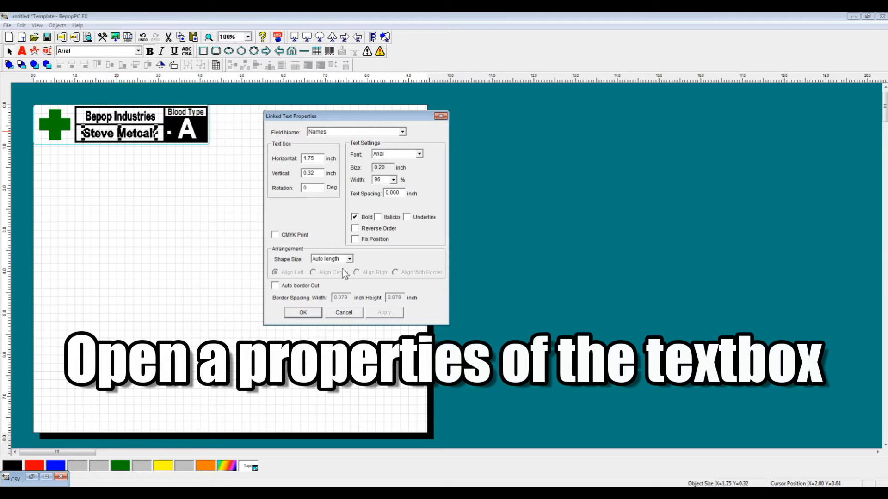
{"action": "left_click", "coordinate": [350, 259]}
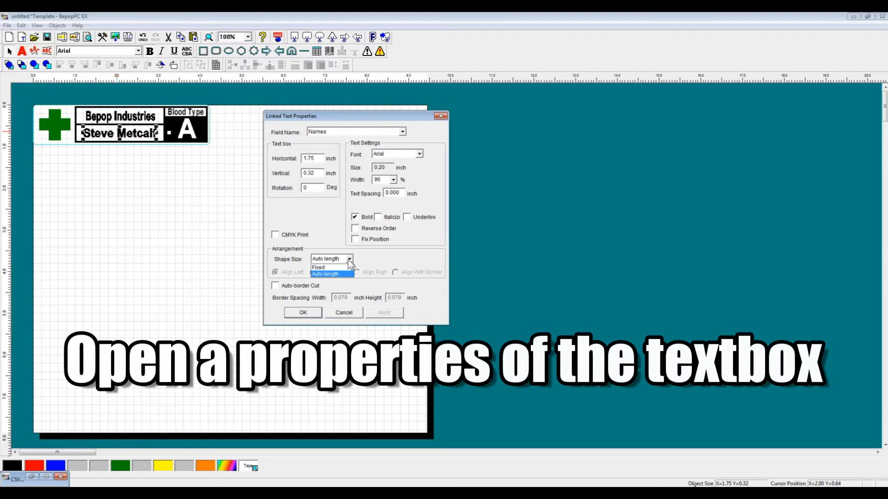
{"action": "left_click", "coordinate": [341, 269]}
{"action": "left_click", "coordinate": [318, 273]}
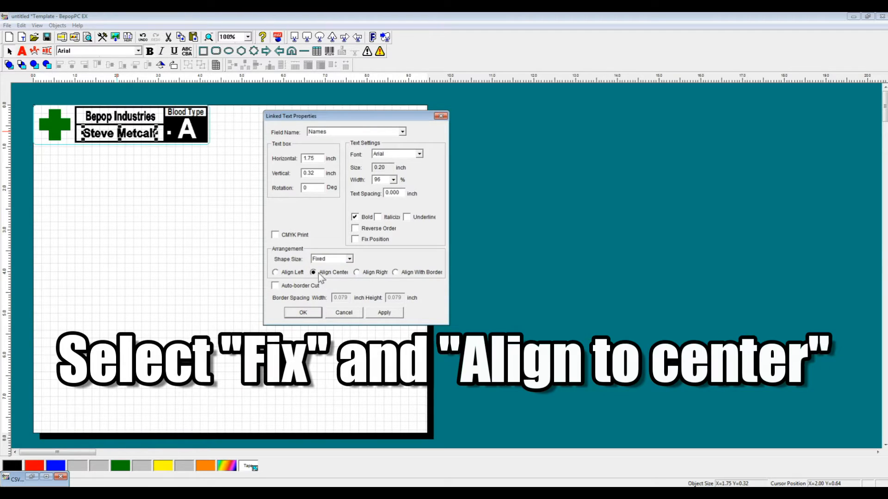
{"action": "left_click", "coordinate": [303, 313]}
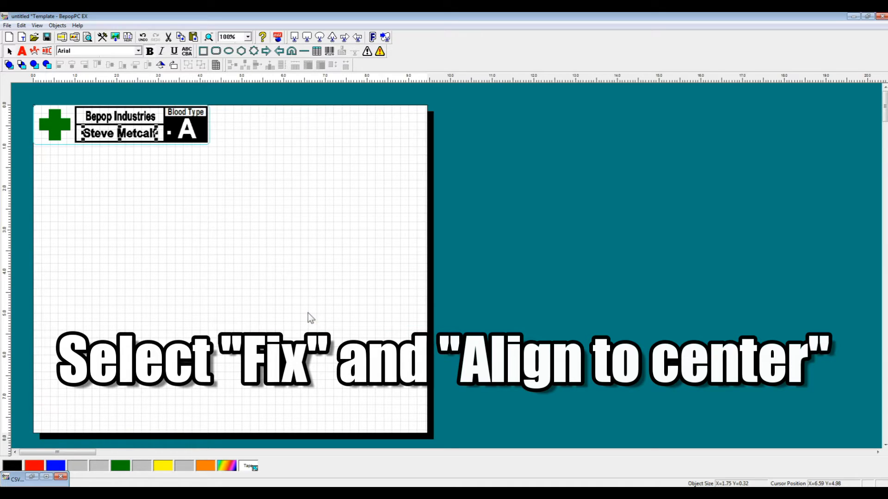
{"action": "left_click_drag", "start_coordinate": [158, 133], "coordinate": [167, 133]}
{"action": "left_click_drag", "start_coordinate": [82, 133], "coordinate": [76, 133]}
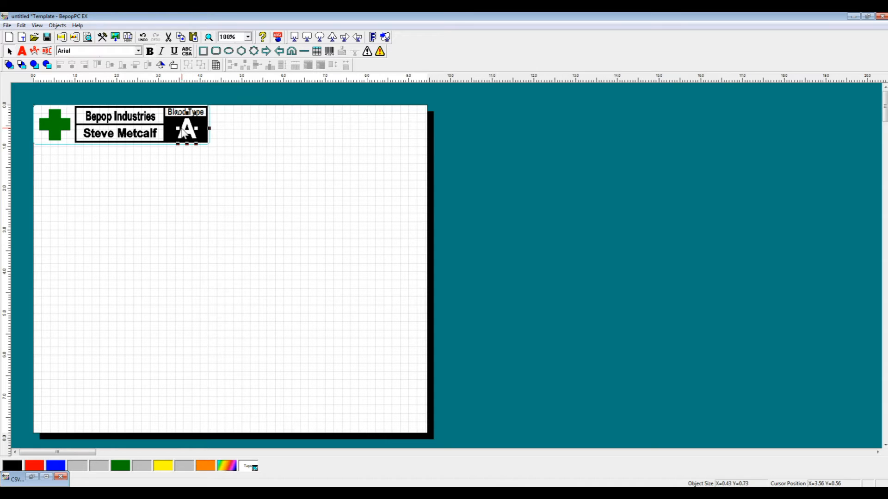
Step: Set the linked blood type text to Fixed shape size with Align Center, and fit its text box to the black box
{"action": "double_click", "coordinate": [186, 132]}
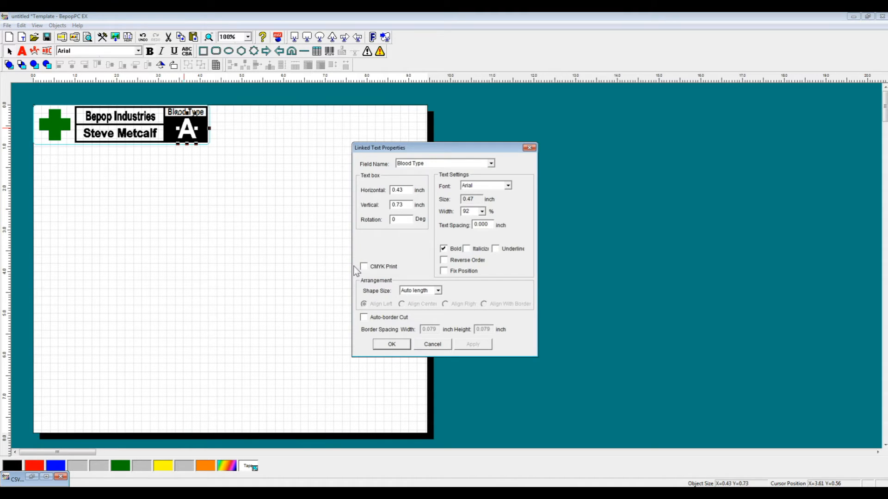
{"action": "left_click", "coordinate": [436, 290]}
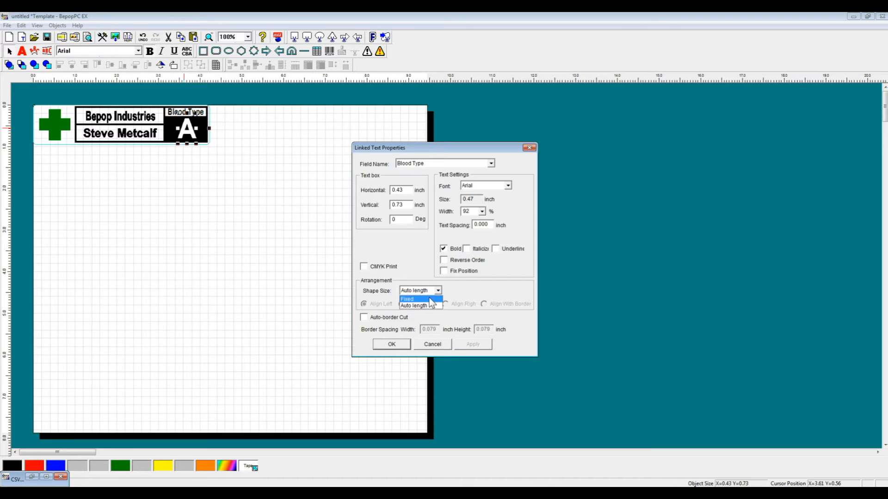
{"action": "left_click", "coordinate": [432, 307]}
{"action": "left_click", "coordinate": [402, 304]}
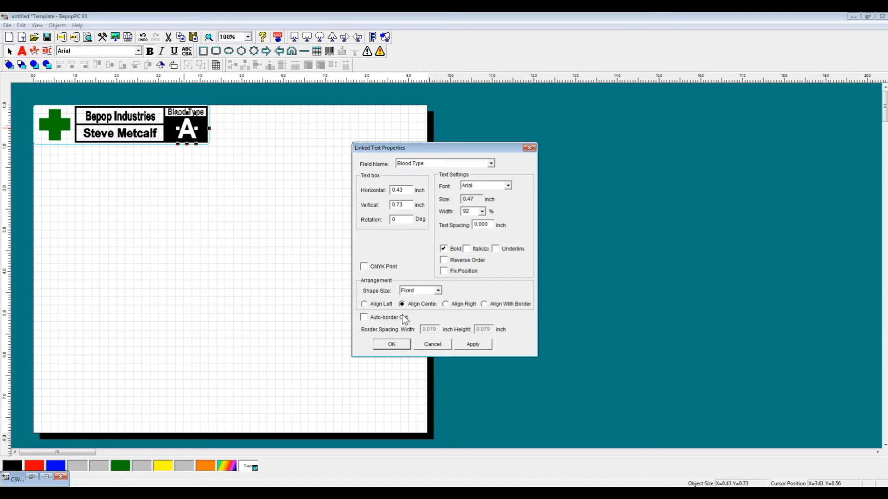
{"action": "left_click", "coordinate": [391, 344]}
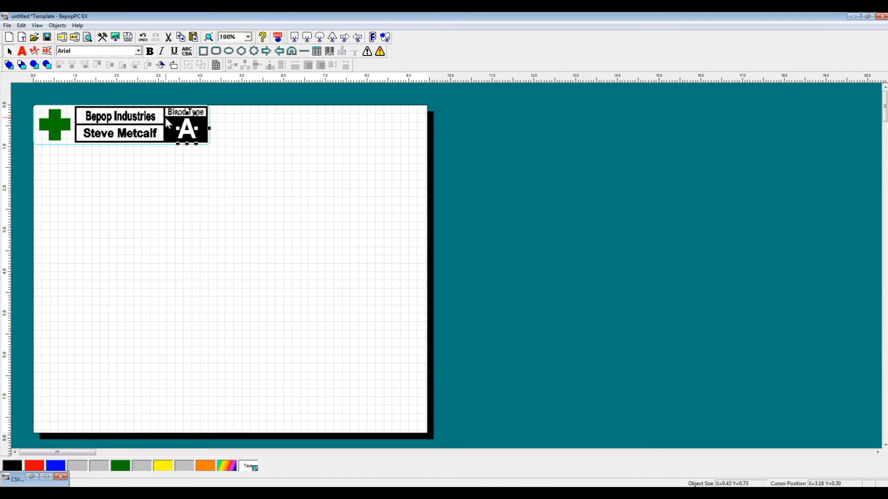
{"action": "left_click_drag", "start_coordinate": [176, 128], "coordinate": [218, 128]}
{"action": "left_click", "coordinate": [256, 167]}
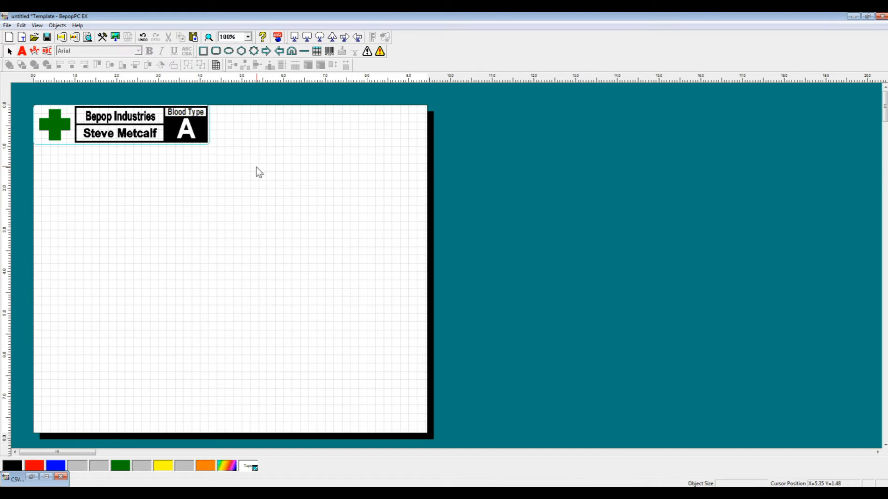
Step: Restore the CSV Database window and step through its records to examine the fit of long names and the blood types
{"action": "left_click", "coordinate": [31, 477]}
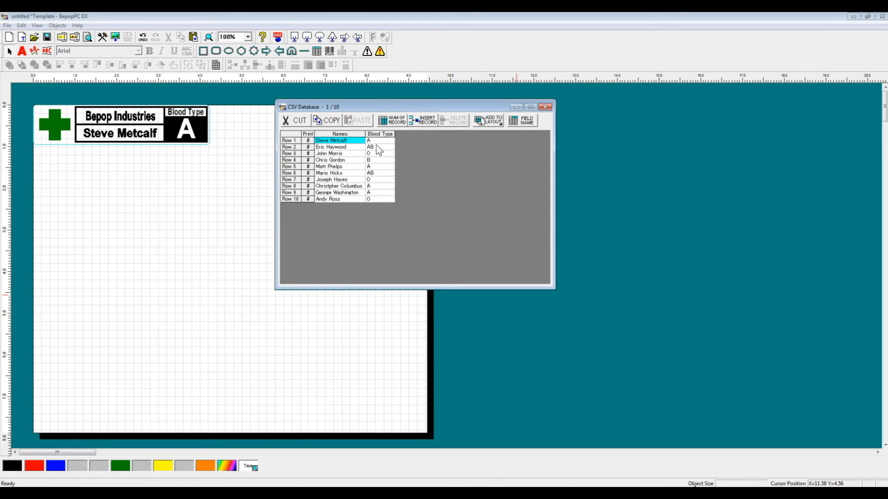
{"action": "left_click", "coordinate": [289, 141]}
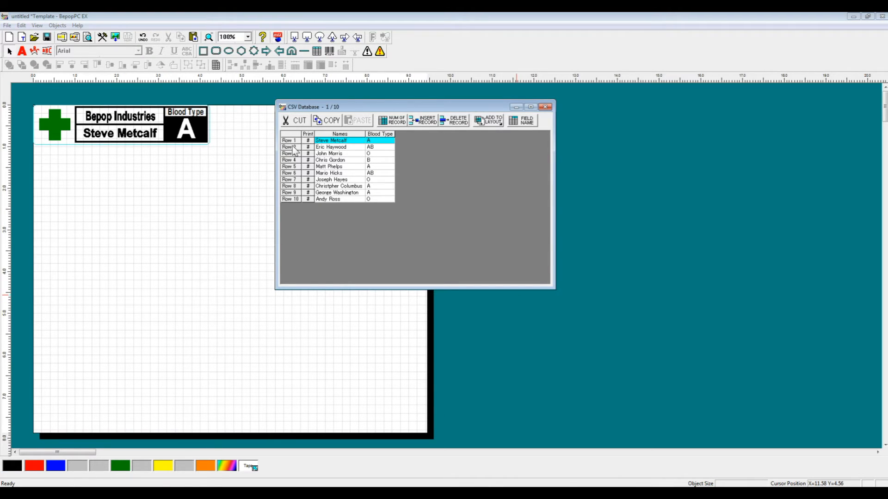
{"action": "key", "text": "Down"}
{"action": "key", "text": "Down"}
{"action": "key", "text": "Down"}
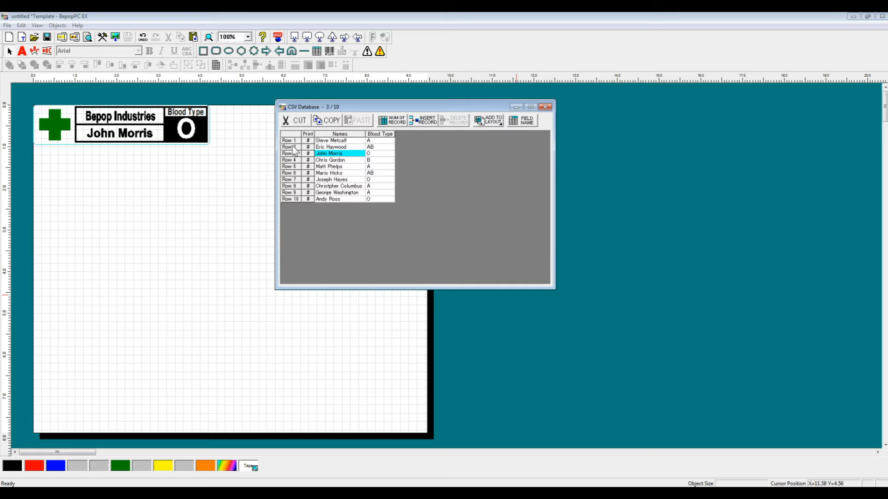
{"action": "key", "text": "Down"}
{"action": "key", "text": "Down"}
{"action": "key", "text": "Down"}
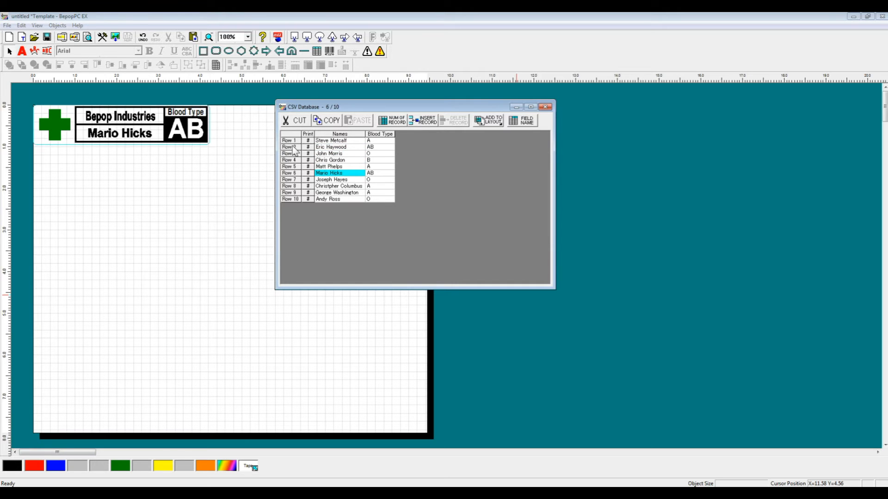
{"action": "key", "text": "Down"}
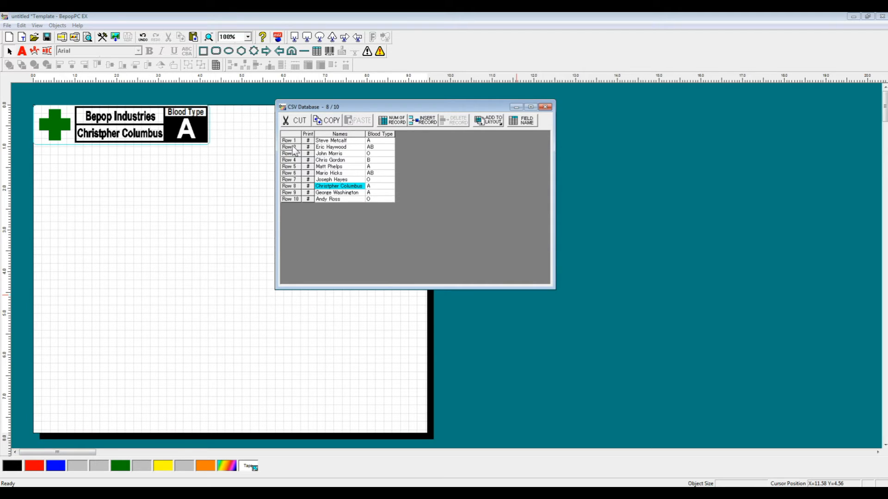
{"action": "key", "text": "Down"}
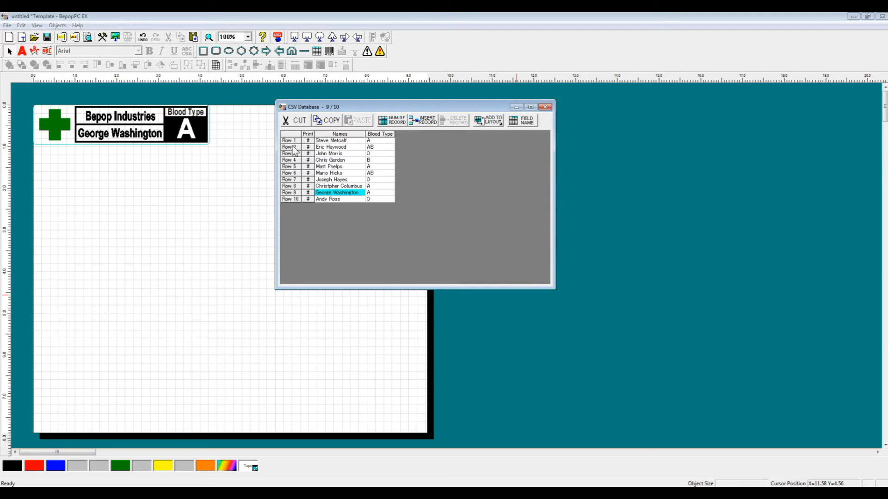
{"action": "key", "text": "Right"}
{"action": "key", "text": "Up"}
{"action": "key", "text": "Up"}
{"action": "key", "text": "Up"}
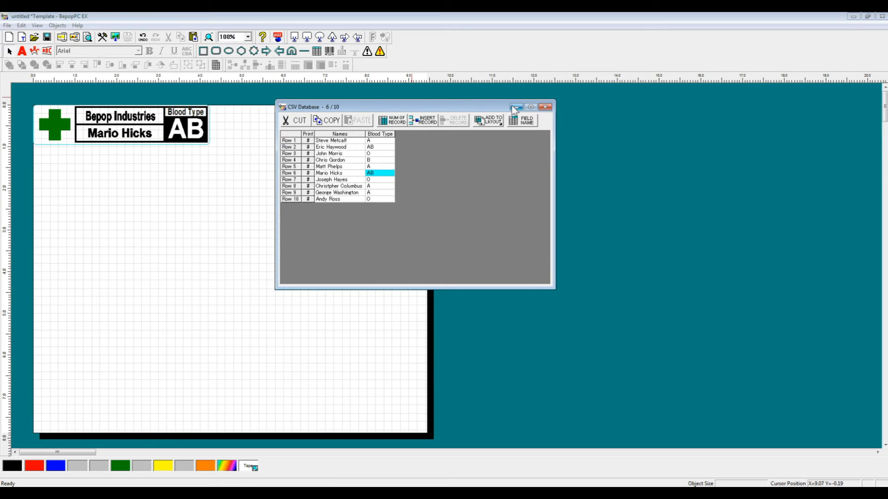
Step: Move the CSV Database window away from the label and group all of the label's objects
{"action": "left_click", "coordinate": [214, 146]}
{"action": "left_click", "coordinate": [357, 107]}
{"action": "left_click_drag", "start_coordinate": [357, 108], "coordinate": [455, 118]}
{"action": "left_click_drag", "start_coordinate": [273, 169], "coordinate": [19, 90]}
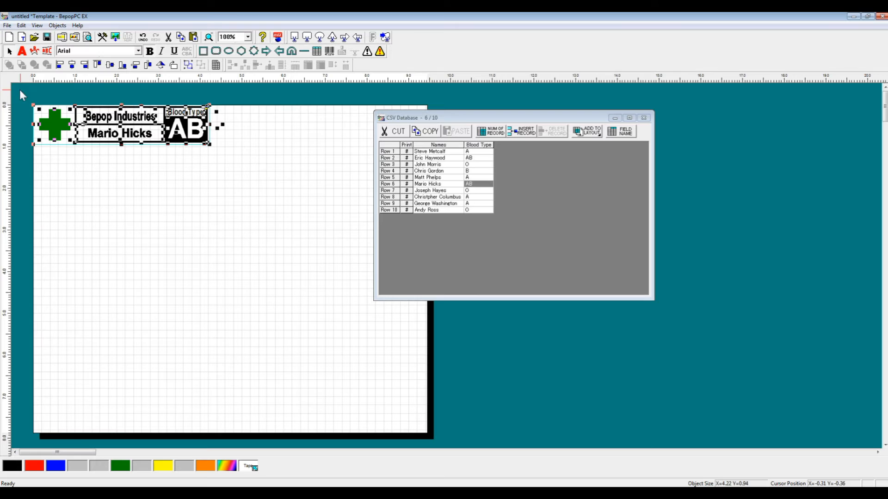
{"action": "left_click", "coordinate": [188, 65]}
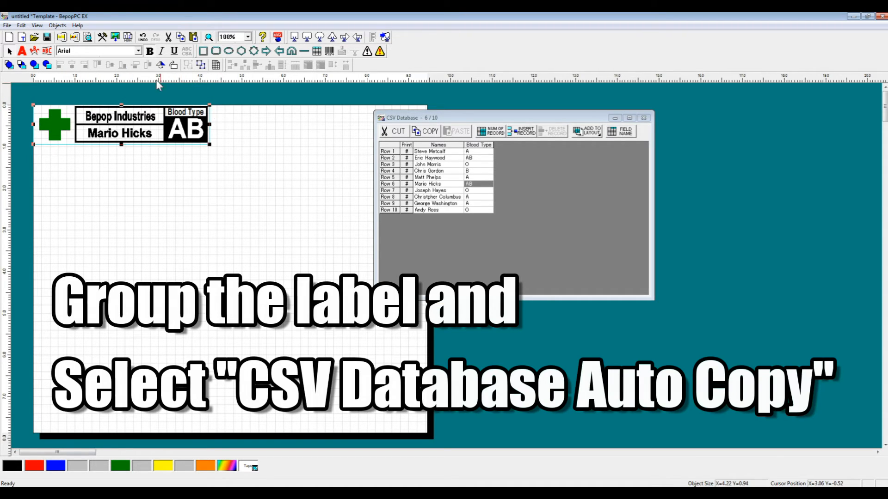
Step: Run CSV Database Auto Copy on the grouped label for all rows with 0.02 inch vertical and horizontal spacing, and move the database window off the labels
{"action": "left_click", "coordinate": [129, 38]}
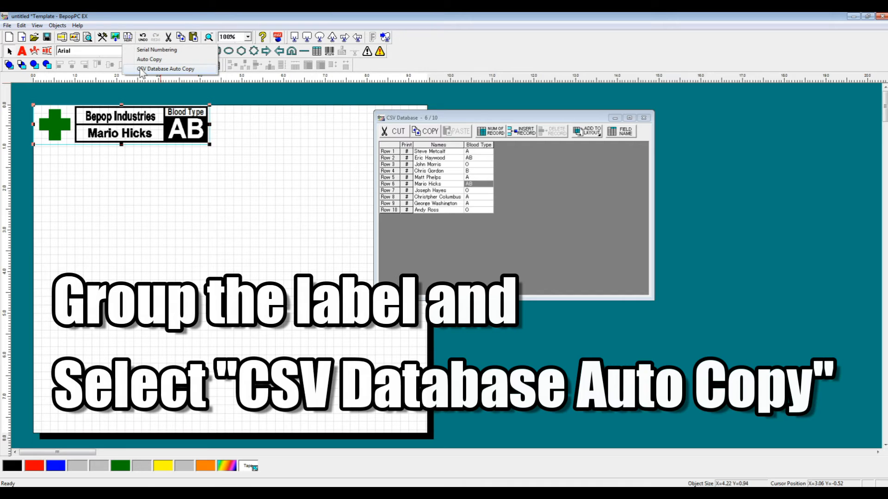
{"action": "left_click", "coordinate": [148, 69]}
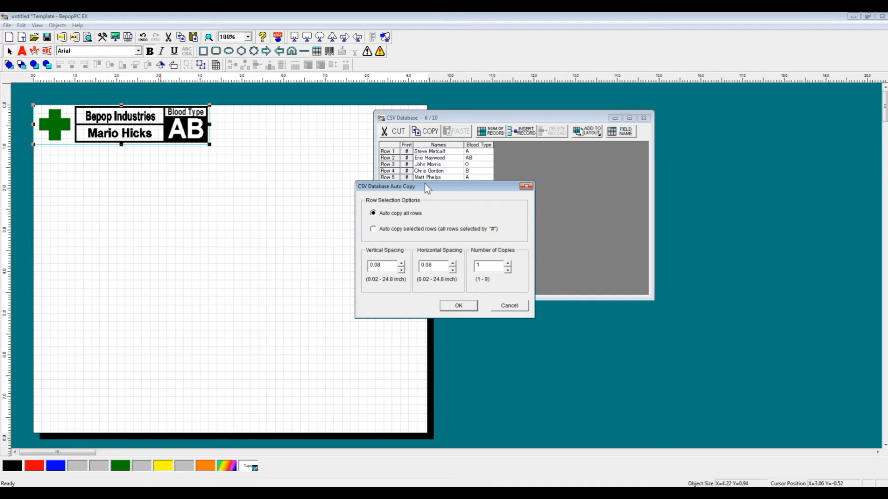
{"action": "left_click_drag", "start_coordinate": [420, 186], "coordinate": [326, 162]}
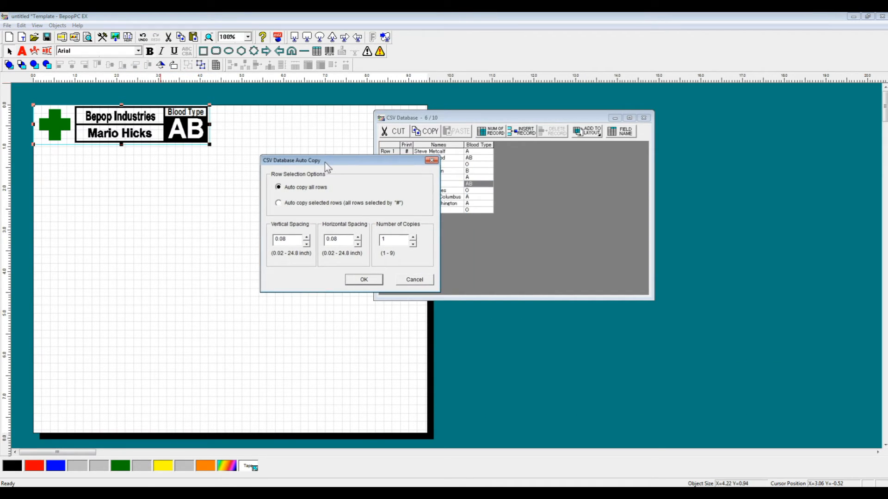
{"action": "left_click", "coordinate": [307, 244]}
{"action": "left_click", "coordinate": [307, 245]}
{"action": "left_click", "coordinate": [358, 244]}
{"action": "left_click_drag", "start_coordinate": [372, 161], "coordinate": [453, 140]}
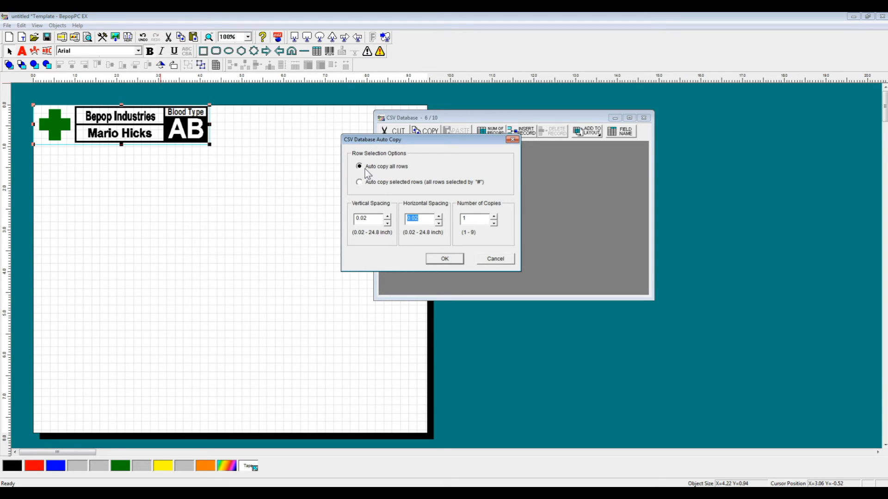
{"action": "left_click_drag", "start_coordinate": [388, 139], "coordinate": [541, 152]}
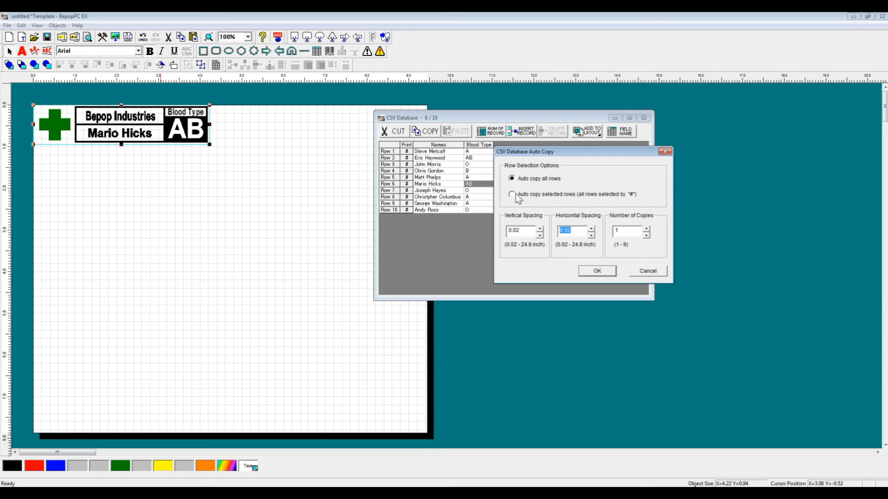
{"action": "left_click_drag", "start_coordinate": [565, 153], "coordinate": [402, 121]}
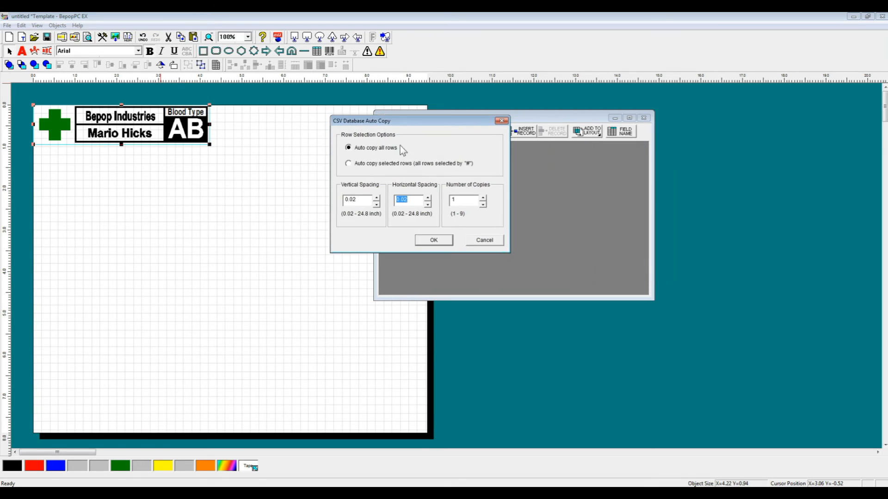
{"action": "left_click", "coordinate": [435, 240]}
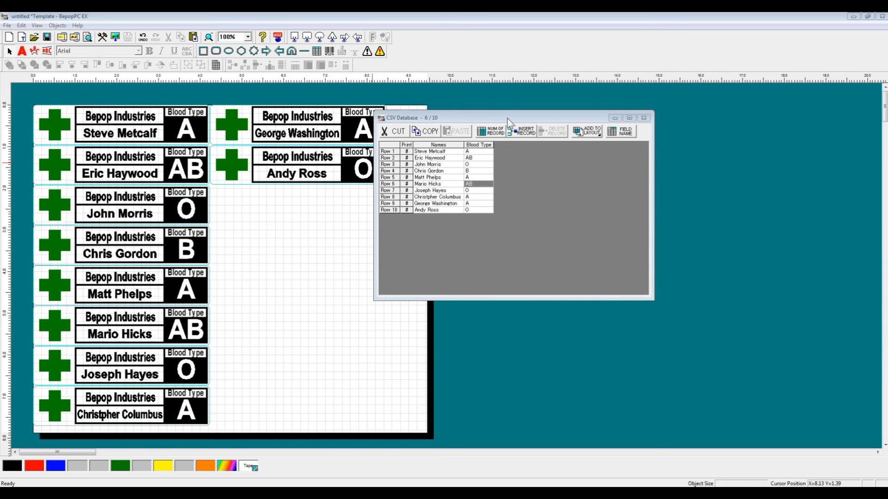
{"action": "left_click_drag", "start_coordinate": [507, 119], "coordinate": [570, 125]}
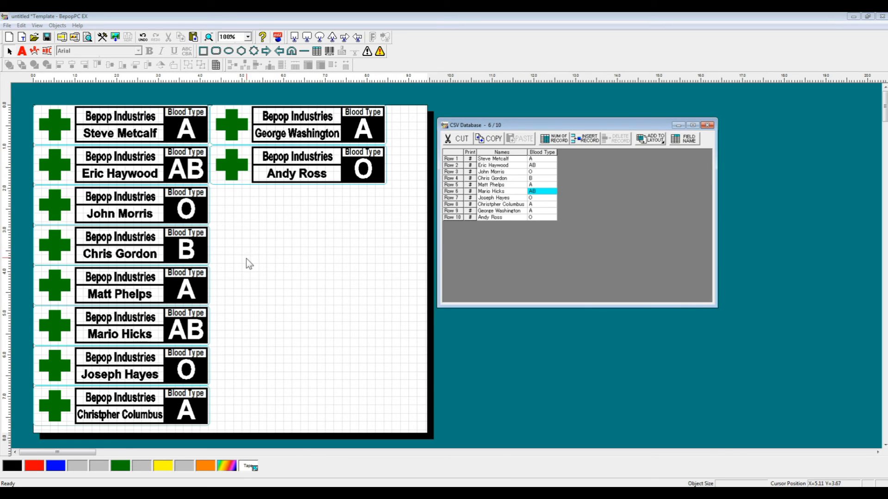